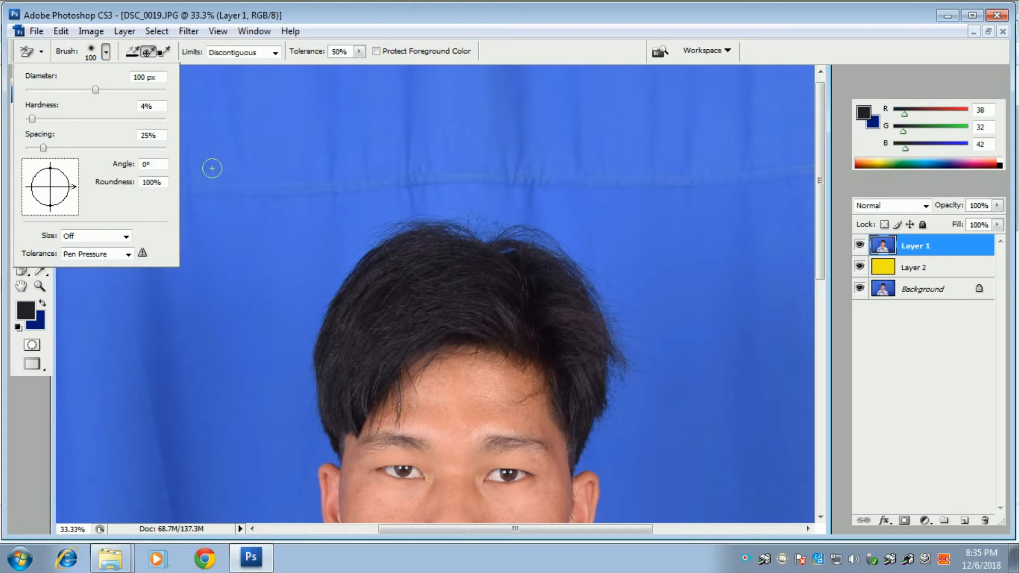
- Enlarge the Background Eraser brush to 250 px and erase the blue curtain around the hair on Layer 1
{"action": "left_click", "coordinate": [232, 154]}
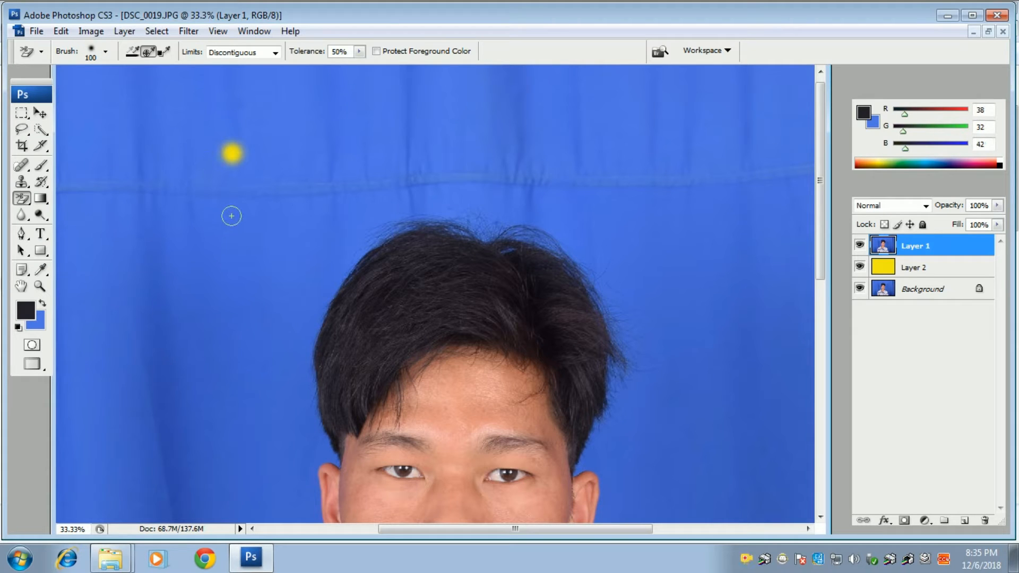
{"action": "key", "text": "ctrl+z"}
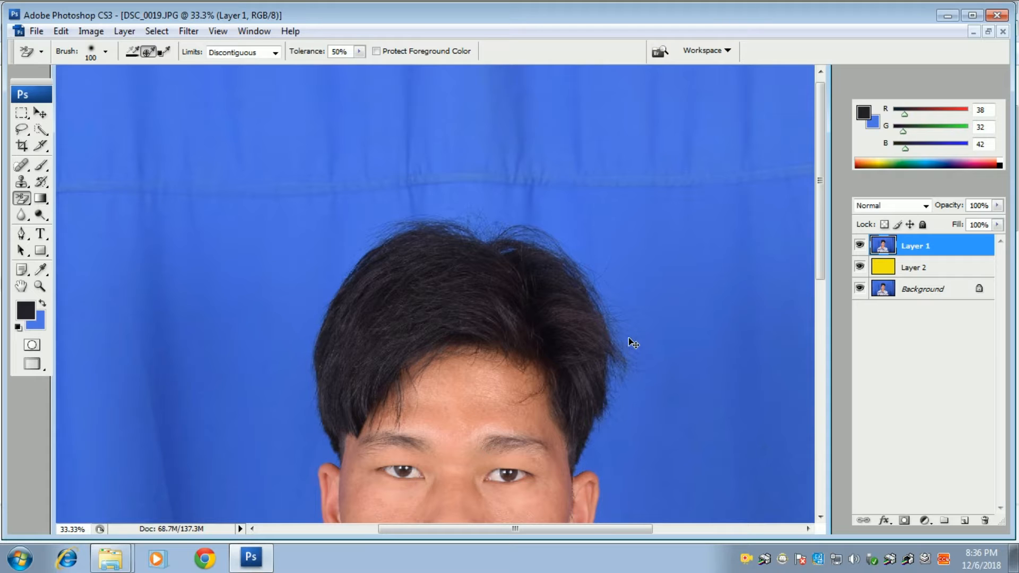
{"action": "key", "text": "bracketright"}
{"action": "key", "text": "bracketright"}
{"action": "key", "text": "bracketright"}
{"action": "key", "text": "bracketright"}
{"action": "key", "text": "bracketright"}
{"action": "left_click", "coordinate": [623, 299]}
{"action": "mouse_move", "coordinate": [623, 299]}
{"action": "left_mouse_down"}
{"action": "mouse_move", "coordinate": [562, 230]}
{"action": "mouse_move", "coordinate": [456, 208]}
{"action": "mouse_move", "coordinate": [406, 214]}
{"action": "mouse_move", "coordinate": [349, 243]}
{"action": "mouse_move", "coordinate": [303, 350]}
{"action": "mouse_move", "coordinate": [302, 394]}
{"action": "mouse_move", "coordinate": [312, 371]}
{"action": "mouse_move", "coordinate": [296, 296]}
{"action": "left_mouse_up"}
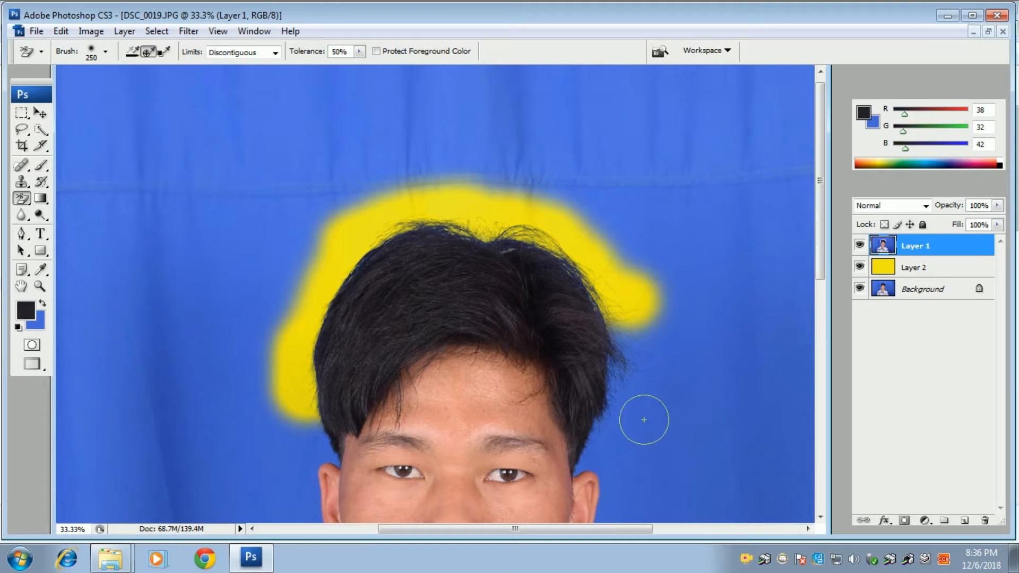
{"action": "mouse_move", "coordinate": [668, 337]}
{"action": "left_mouse_down"}
{"action": "mouse_move", "coordinate": [646, 332]}
{"action": "mouse_move", "coordinate": [620, 346]}
{"action": "mouse_move", "coordinate": [620, 411]}
{"action": "mouse_move", "coordinate": [599, 429]}
{"action": "mouse_move", "coordinate": [618, 448]}
{"action": "mouse_move", "coordinate": [657, 409]}
{"action": "mouse_move", "coordinate": [652, 307]}
{"action": "mouse_move", "coordinate": [706, 380]}
{"action": "mouse_move", "coordinate": [673, 391]}
{"action": "mouse_move", "coordinate": [671, 373]}
{"action": "left_mouse_up"}
- Reduce the Background Eraser brush to 100 px and erase the blue curtain between the hair and both ears
{"action": "key", "text": "bracketleft"}
{"action": "key", "text": "bracketleft"}
{"action": "key", "text": "bracketleft"}
{"action": "key", "text": "bracketleft"}
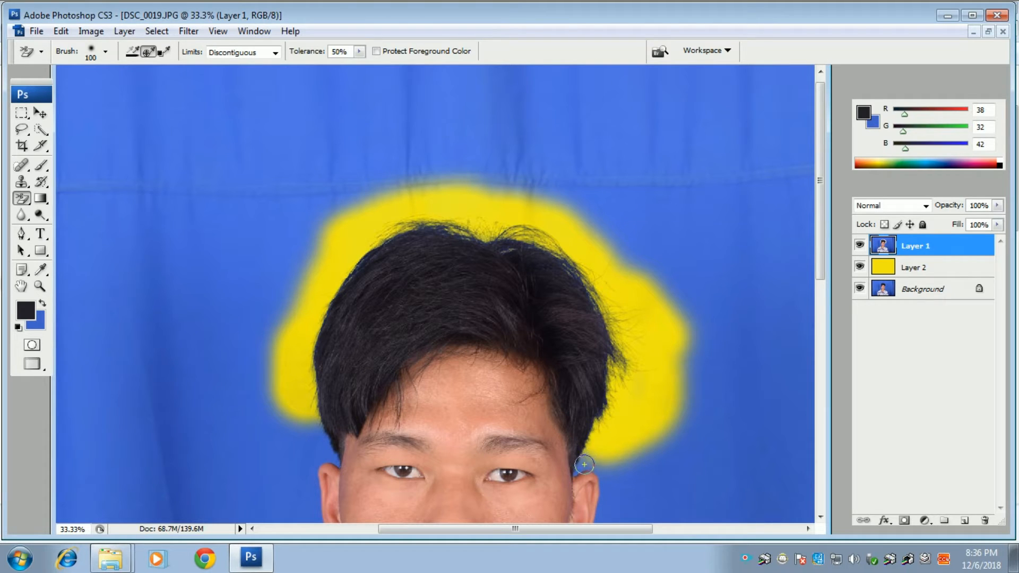
{"action": "left_click_drag", "start_coordinate": [650, 475], "coordinate": [603, 440]}
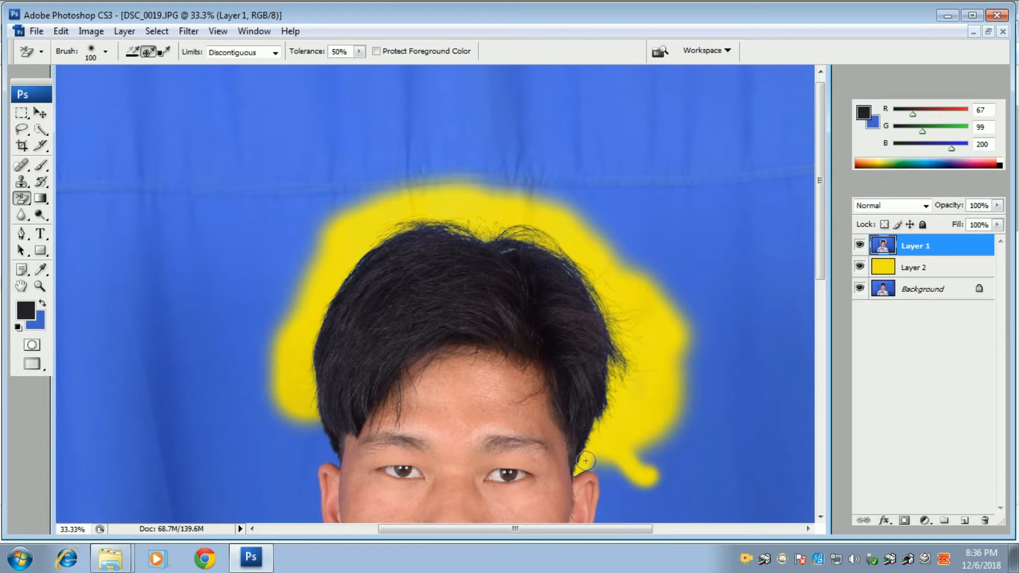
{"action": "mouse_move", "coordinate": [603, 468]}
{"action": "left_mouse_down"}
{"action": "mouse_move", "coordinate": [639, 474]}
{"action": "mouse_move", "coordinate": [698, 439]}
{"action": "left_mouse_up"}
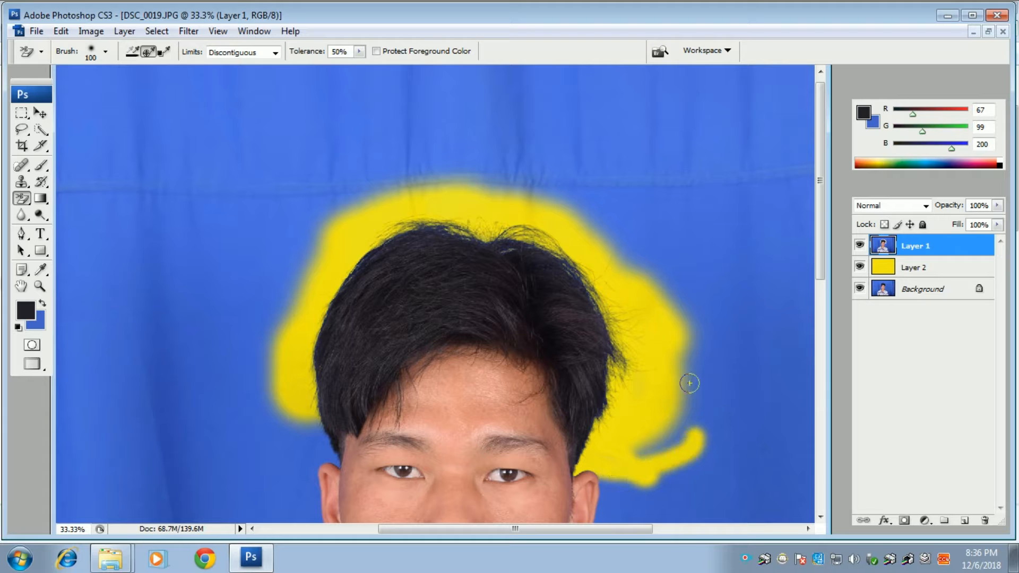
{"action": "mouse_move", "coordinate": [309, 451]}
{"action": "left_mouse_down"}
{"action": "mouse_move", "coordinate": [312, 418]}
{"action": "mouse_move", "coordinate": [336, 461]}
{"action": "mouse_move", "coordinate": [297, 426]}
{"action": "mouse_move", "coordinate": [294, 403]}
{"action": "mouse_move", "coordinate": [304, 406]}
{"action": "mouse_move", "coordinate": [305, 416]}
{"action": "mouse_move", "coordinate": [265, 386]}
{"action": "left_mouse_up"}
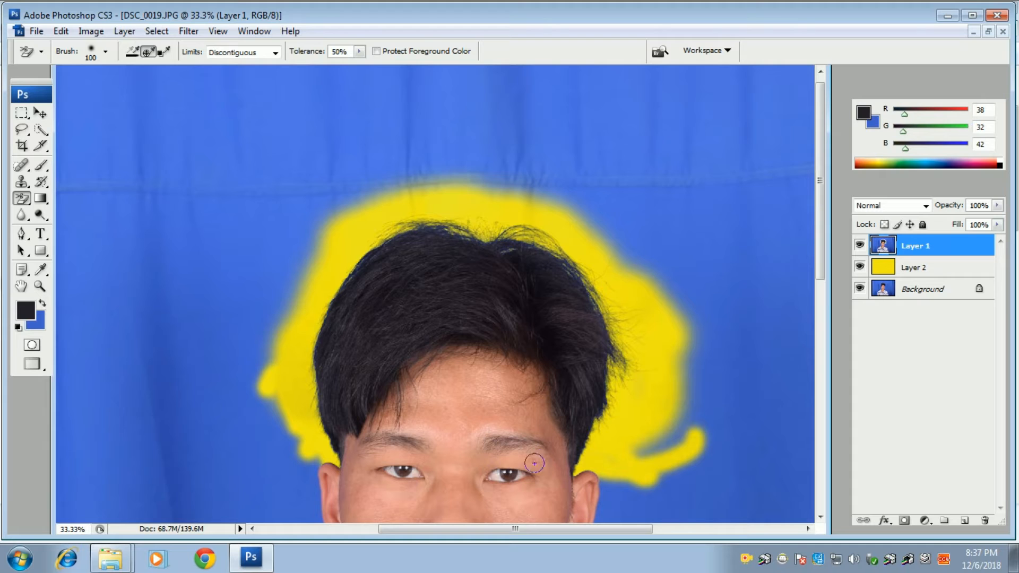
- Erase the blue curtain along the ear, jaw, neck and shoulder on the right side of the photo
{"action": "left_click_drag", "start_coordinate": [496, 428], "coordinate": [529, 174]}
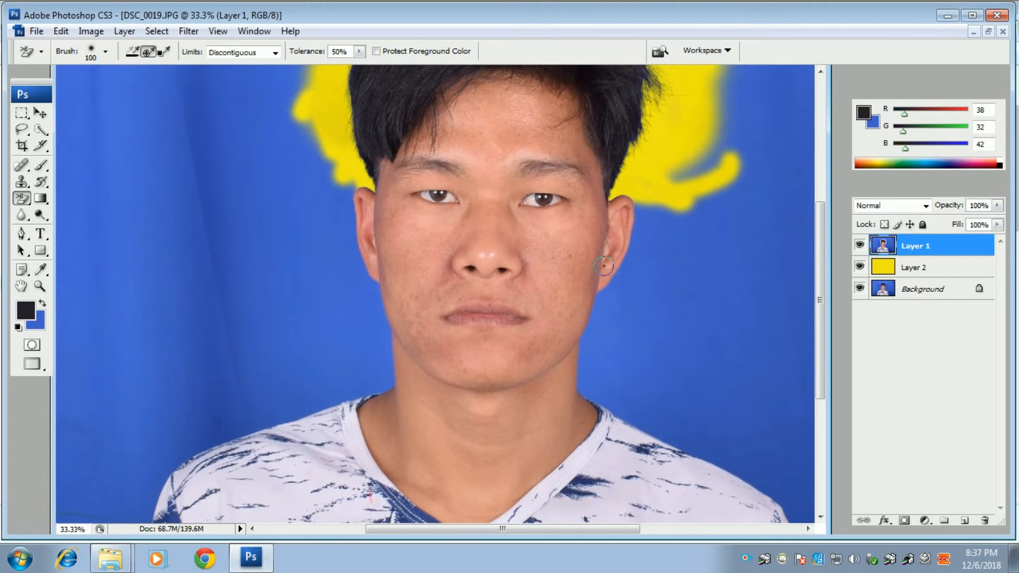
{"action": "left_click_drag", "start_coordinate": [655, 248], "coordinate": [640, 207]}
{"action": "mouse_move", "coordinate": [633, 244]}
{"action": "left_mouse_down"}
{"action": "mouse_move", "coordinate": [588, 342]}
{"action": "mouse_move", "coordinate": [601, 329]}
{"action": "mouse_move", "coordinate": [618, 348]}
{"action": "mouse_move", "coordinate": [589, 343]}
{"action": "mouse_move", "coordinate": [583, 364]}
{"action": "mouse_move", "coordinate": [591, 393]}
{"action": "mouse_move", "coordinate": [620, 409]}
{"action": "mouse_move", "coordinate": [627, 401]}
{"action": "left_mouse_up"}
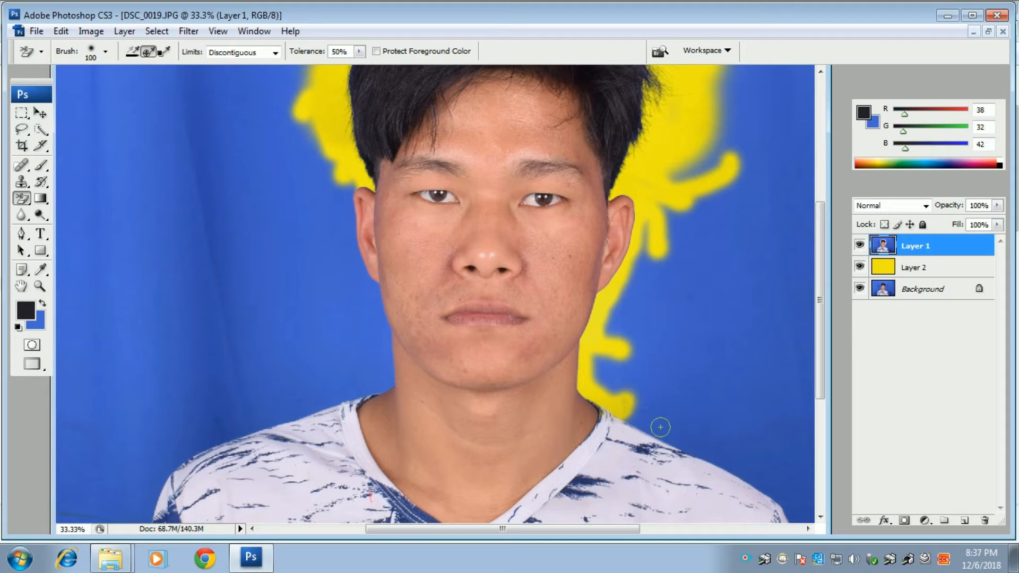
{"action": "mouse_move", "coordinate": [684, 418]}
{"action": "left_mouse_down"}
{"action": "mouse_move", "coordinate": [629, 419]}
{"action": "mouse_move", "coordinate": [778, 489]}
{"action": "mouse_move", "coordinate": [743, 519]}
{"action": "left_mouse_up"}
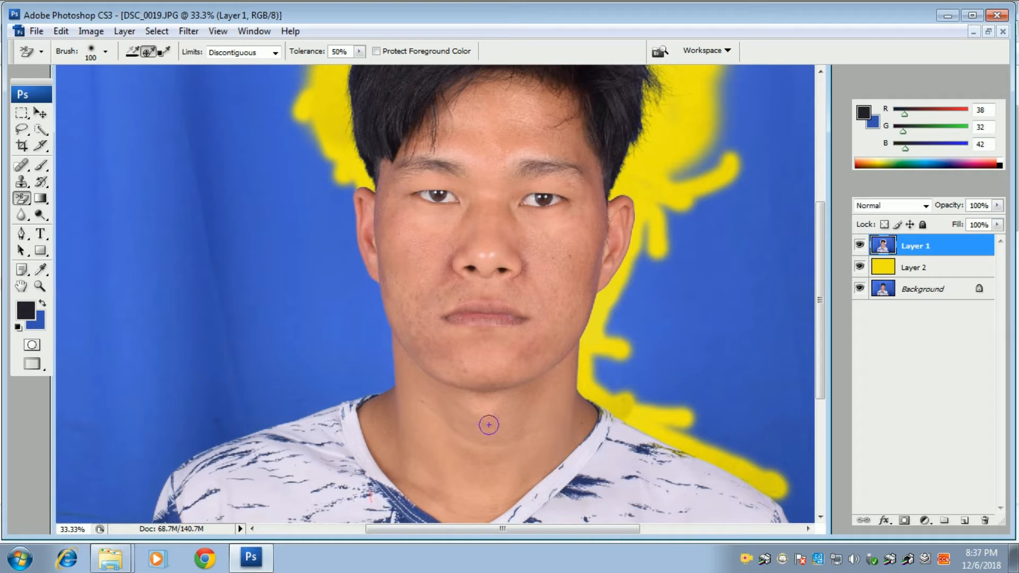
- Erase the blue curtain along the outer edge of the right-hand sleeve down to the bottom of the photo
{"action": "left_click_drag", "start_coordinate": [588, 511], "coordinate": [403, 249]}
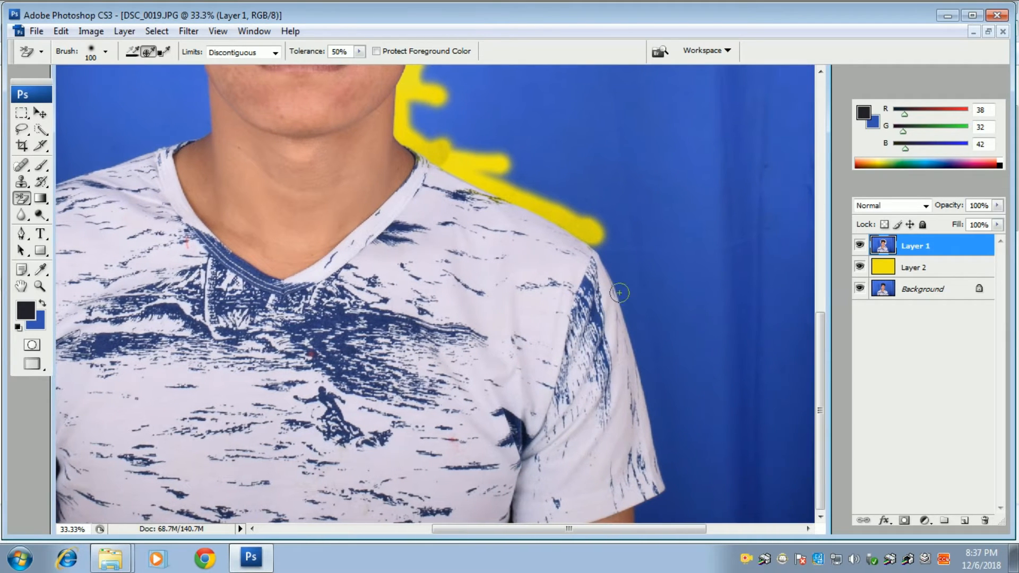
{"action": "mouse_move", "coordinate": [639, 296]}
{"action": "left_mouse_down"}
{"action": "mouse_move", "coordinate": [600, 246]}
{"action": "mouse_move", "coordinate": [629, 306]}
{"action": "mouse_move", "coordinate": [671, 456]}
{"action": "mouse_move", "coordinate": [663, 432]}
{"action": "mouse_move", "coordinate": [664, 451]}
{"action": "mouse_move", "coordinate": [675, 457]}
{"action": "left_mouse_up"}
{"action": "mouse_move", "coordinate": [732, 495]}
{"action": "left_mouse_down"}
{"action": "mouse_move", "coordinate": [712, 437]}
{"action": "mouse_move", "coordinate": [701, 440]}
{"action": "left_mouse_up"}
{"action": "mouse_move", "coordinate": [673, 496]}
{"action": "left_mouse_down"}
{"action": "mouse_move", "coordinate": [650, 467]}
{"action": "mouse_move", "coordinate": [653, 490]}
{"action": "mouse_move", "coordinate": [625, 518]}
{"action": "mouse_move", "coordinate": [653, 493]}
{"action": "mouse_move", "coordinate": [642, 435]}
{"action": "mouse_move", "coordinate": [656, 476]}
{"action": "mouse_move", "coordinate": [655, 444]}
{"action": "mouse_move", "coordinate": [673, 477]}
{"action": "left_mouse_up"}
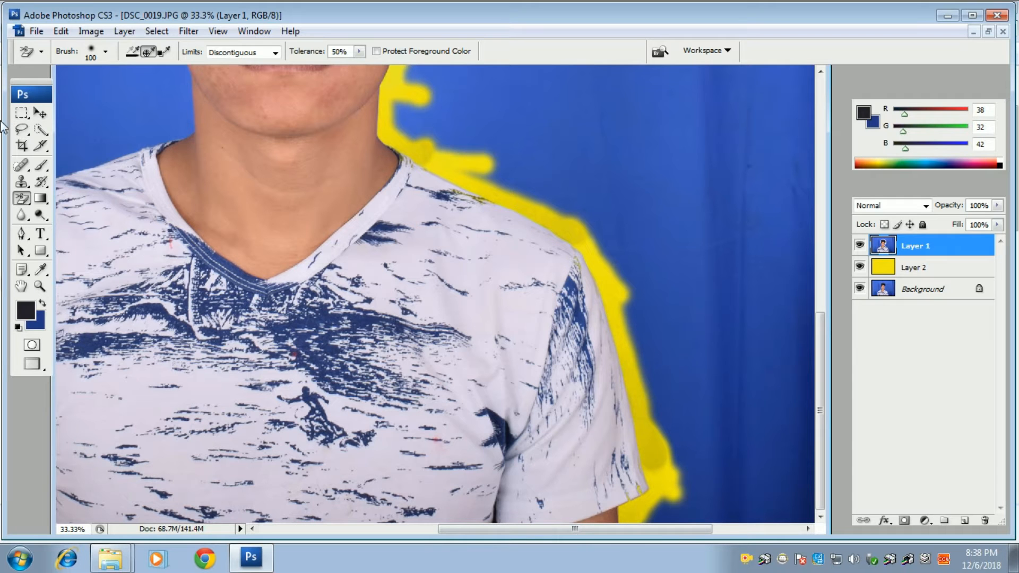
- Erase the blue curtain along the ear, jaw and neck on the left side of the photo
{"action": "left_click_drag", "start_coordinate": [106, 228], "coordinate": [272, 368]}
{"action": "left_click_drag", "start_coordinate": [399, 152], "coordinate": [454, 257]}
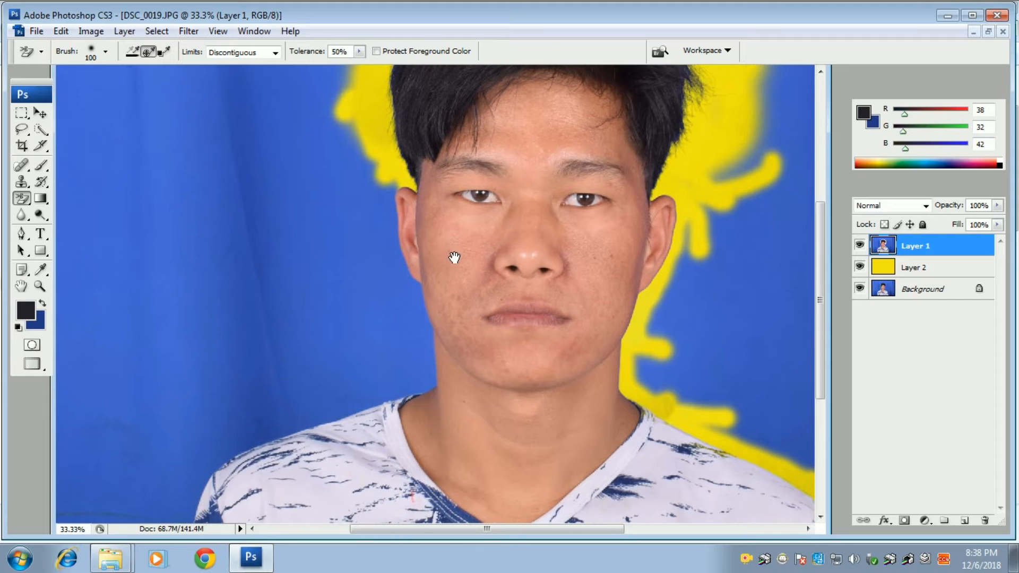
{"action": "mouse_move", "coordinate": [373, 235]}
{"action": "left_mouse_down"}
{"action": "mouse_move", "coordinate": [390, 179]}
{"action": "mouse_move", "coordinate": [393, 253]}
{"action": "mouse_move", "coordinate": [434, 380]}
{"action": "mouse_move", "coordinate": [388, 341]}
{"action": "left_mouse_up"}
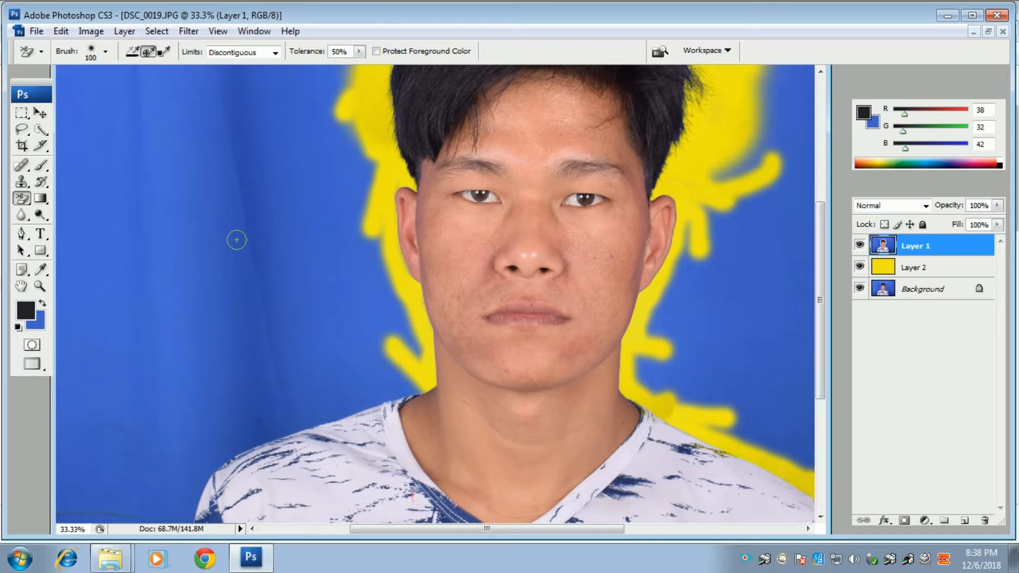
- Erase the blue curtain along the left-hand shoulder and the upper part of its sleeve
{"action": "left_click_drag", "start_coordinate": [306, 500], "coordinate": [435, 287]}
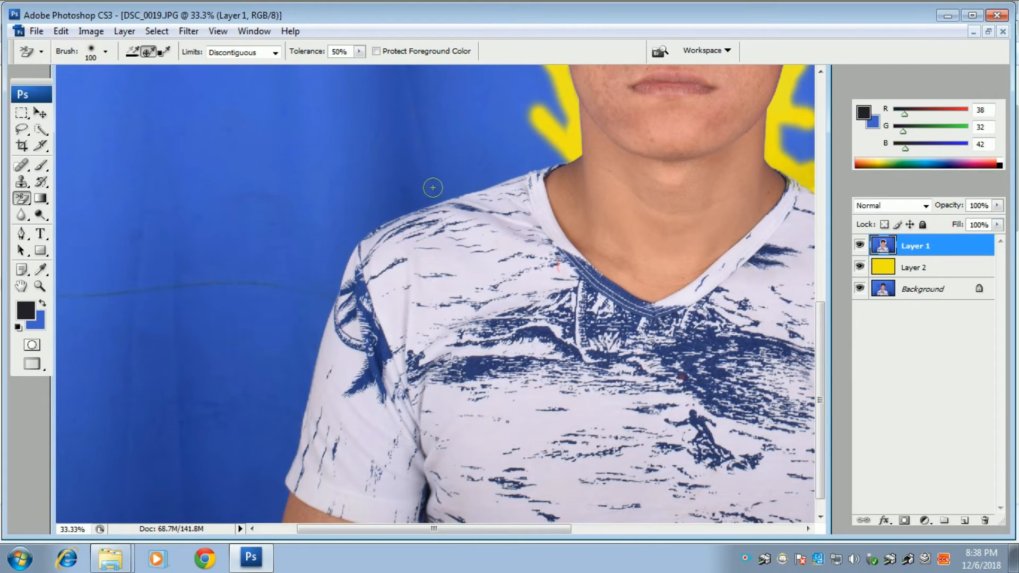
{"action": "left_click_drag", "start_coordinate": [438, 184], "coordinate": [561, 154]}
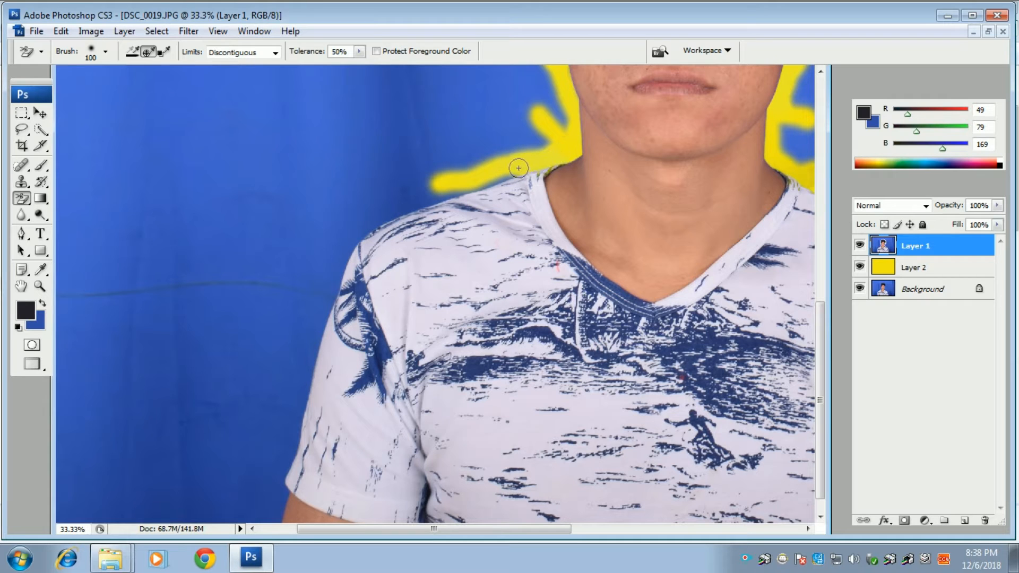
{"action": "mouse_move", "coordinate": [475, 182]}
{"action": "left_mouse_down"}
{"action": "mouse_move", "coordinate": [383, 214]}
{"action": "mouse_move", "coordinate": [370, 207]}
{"action": "left_mouse_up"}
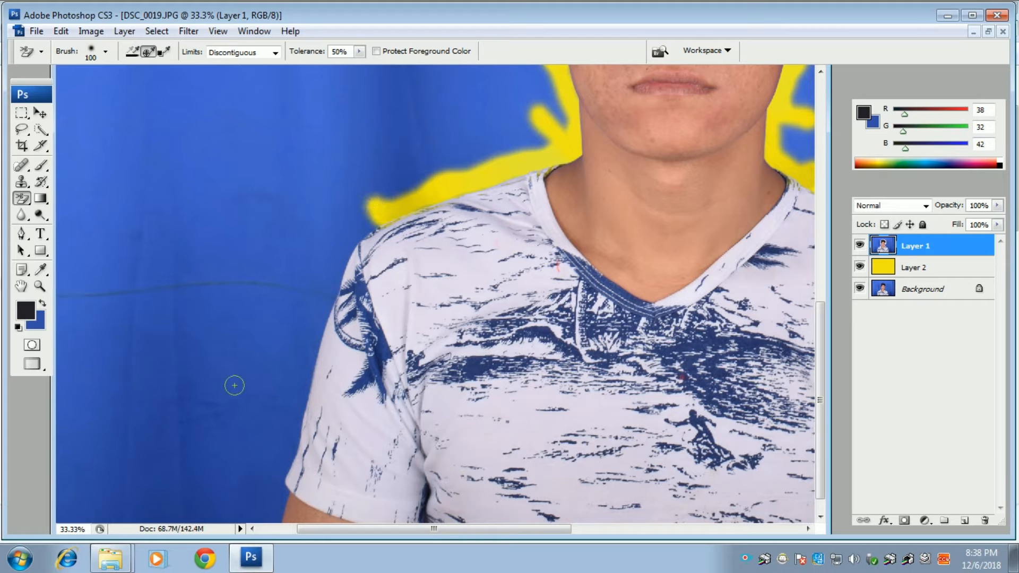
{"action": "mouse_move", "coordinate": [297, 351]}
{"action": "left_mouse_down"}
{"action": "mouse_move", "coordinate": [346, 250]}
{"action": "mouse_move", "coordinate": [378, 218]}
{"action": "mouse_move", "coordinate": [380, 208]}
{"action": "mouse_move", "coordinate": [328, 190]}
{"action": "left_mouse_up"}
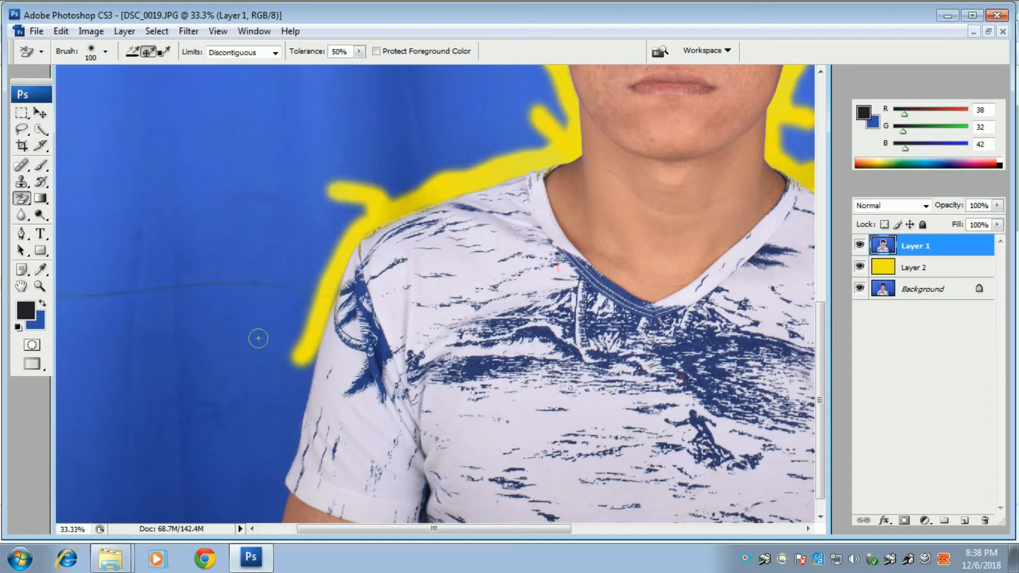
- Erase the blue curtain along the lower left-hand sleeve and bare arm down to the photo's bottom edge
{"action": "left_click_drag", "start_coordinate": [593, 484], "coordinate": [382, 483]}
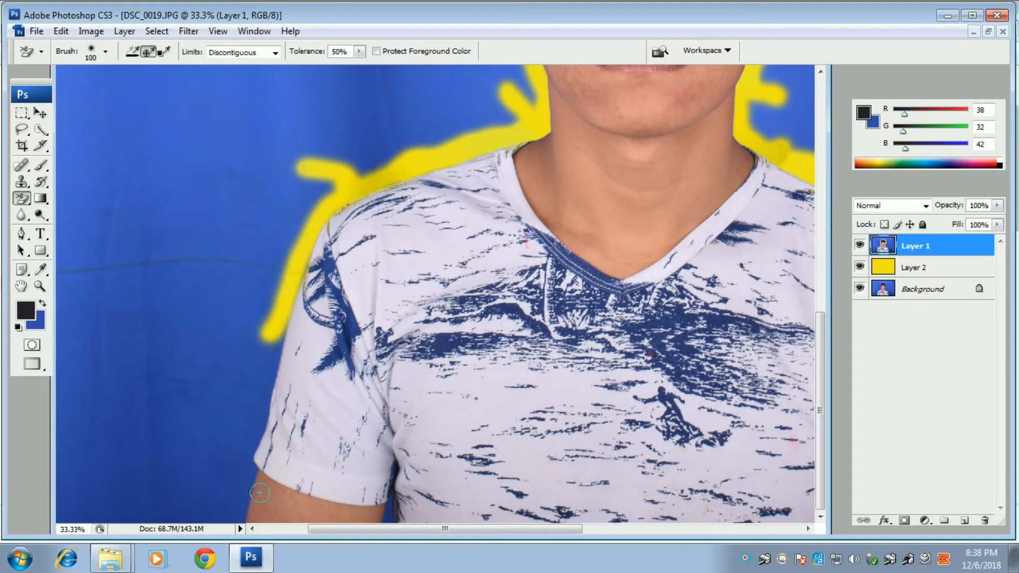
{"action": "mouse_move", "coordinate": [247, 447]}
{"action": "left_mouse_down"}
{"action": "mouse_move", "coordinate": [285, 333]}
{"action": "mouse_move", "coordinate": [268, 344]}
{"action": "mouse_move", "coordinate": [243, 404]}
{"action": "left_mouse_up"}
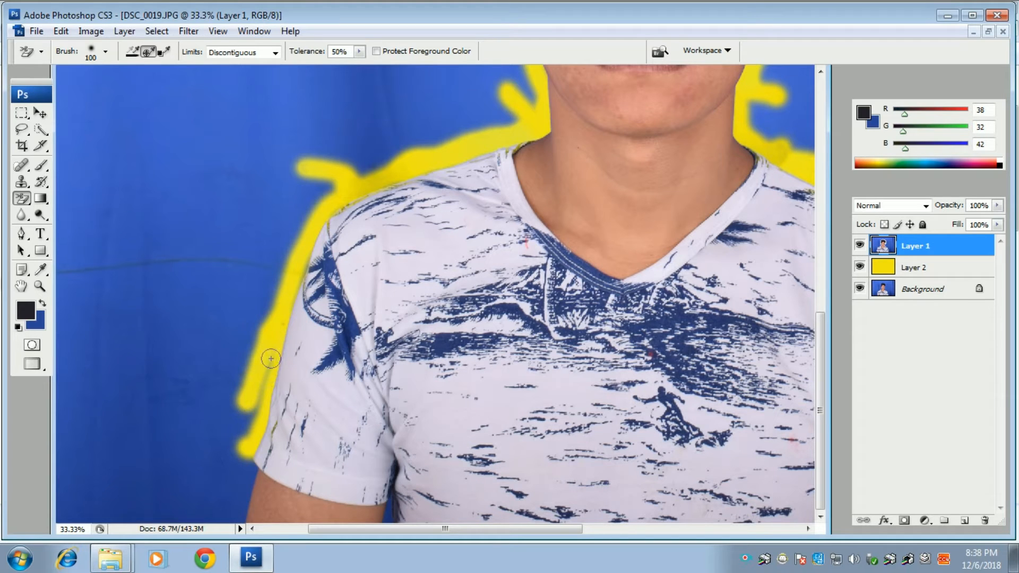
{"action": "left_click", "coordinate": [274, 340]}
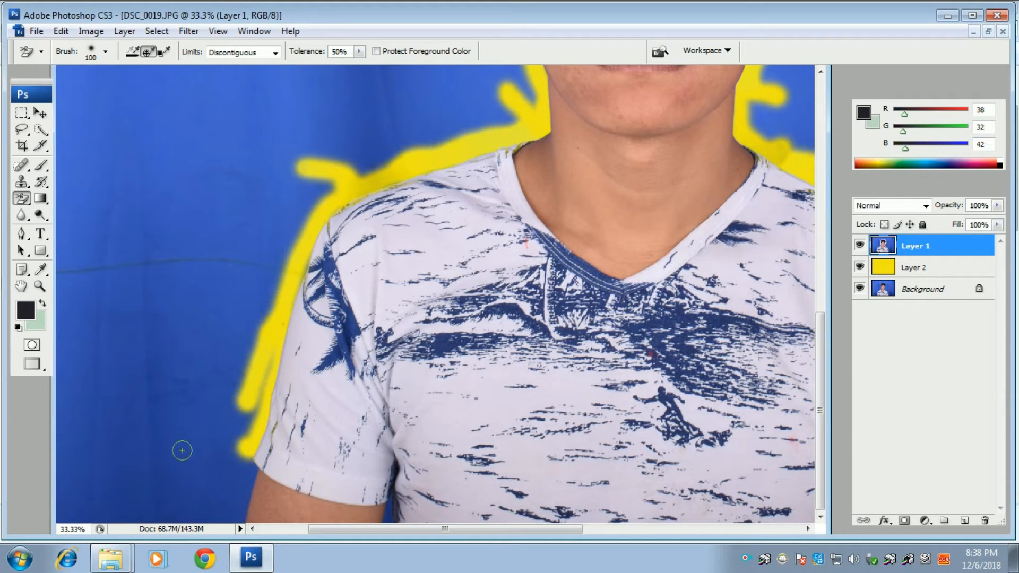
{"action": "mouse_move", "coordinate": [193, 455]}
{"action": "left_mouse_down"}
{"action": "mouse_move", "coordinate": [250, 409]}
{"action": "mouse_move", "coordinate": [263, 374]}
{"action": "left_mouse_up"}
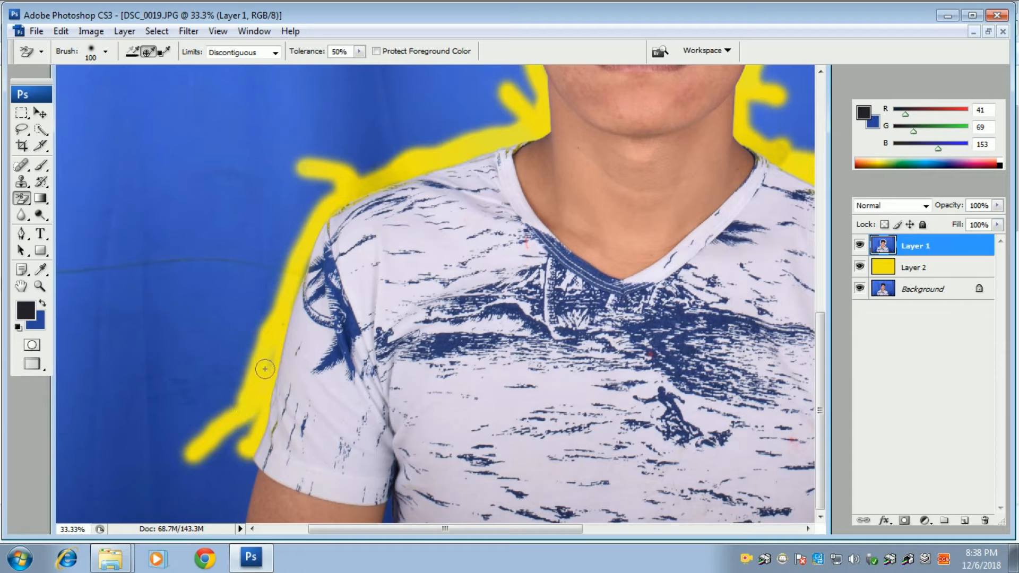
{"action": "left_click_drag", "start_coordinate": [277, 320], "coordinate": [194, 435]}
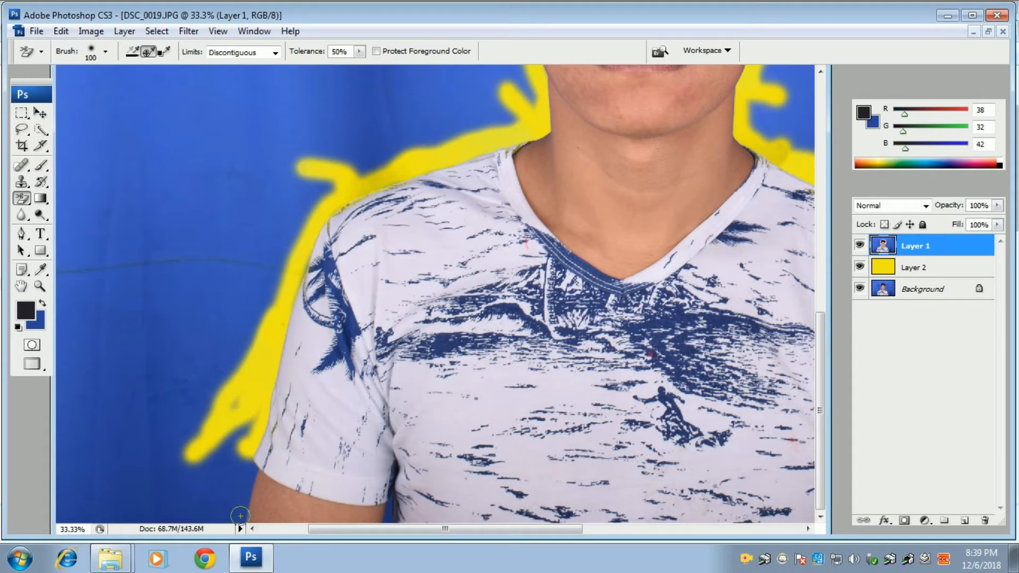
{"action": "mouse_move", "coordinate": [233, 477]}
{"action": "left_mouse_down"}
{"action": "mouse_move", "coordinate": [246, 462]}
{"action": "mouse_move", "coordinate": [243, 510]}
{"action": "mouse_move", "coordinate": [210, 480]}
{"action": "mouse_move", "coordinate": [238, 472]}
{"action": "mouse_move", "coordinate": [218, 467]}
{"action": "left_mouse_up"}
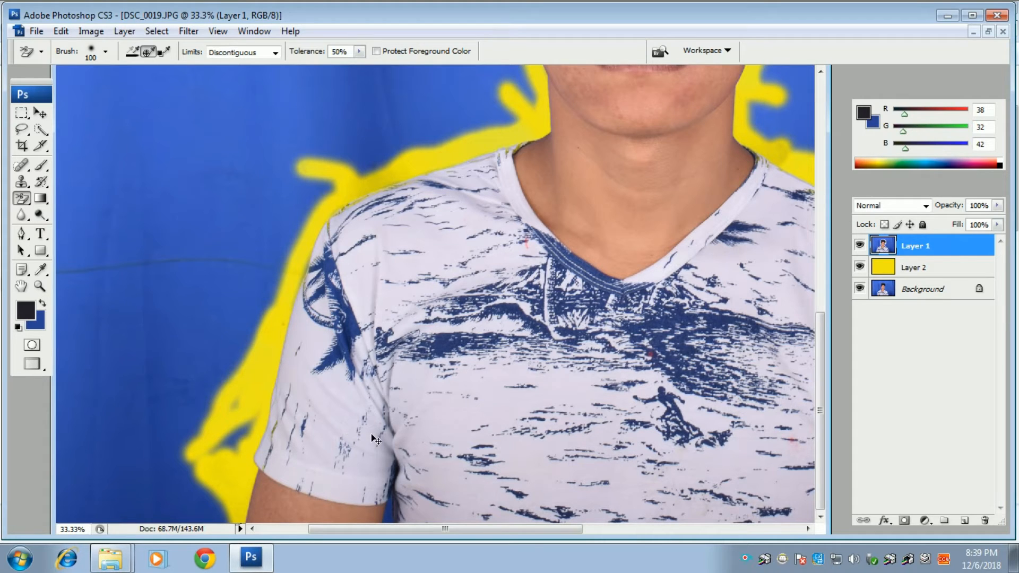
- Select the remaining blue curtain around the erased outline with the Magic Wand, adding the darker lower areas on both sides
{"action": "key", "text": "ctrl+minus"}
{"action": "key", "text": "ctrl+minus"}
{"action": "key", "text": "ctrl+minus"}
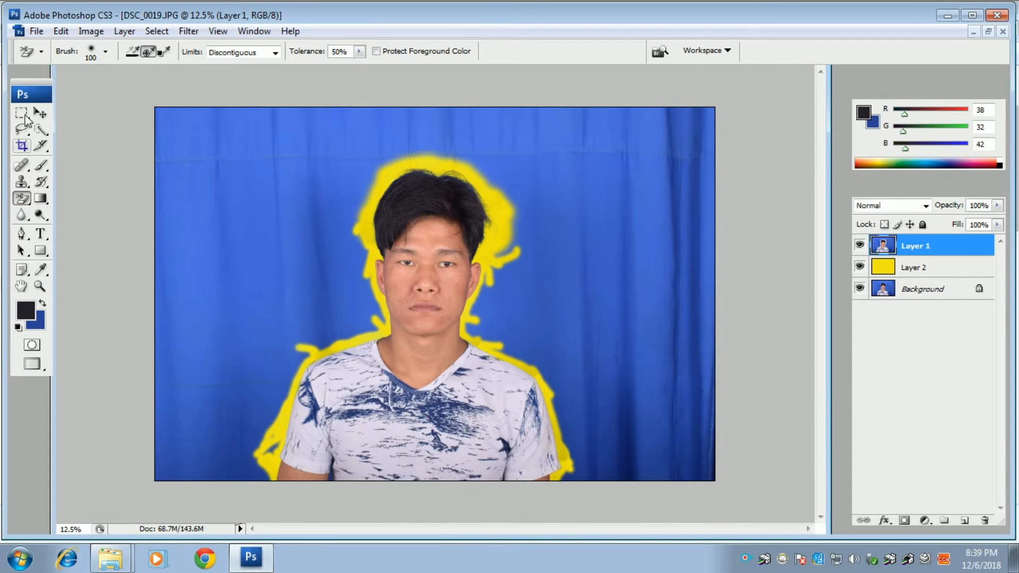
{"action": "left_click", "coordinate": [41, 129]}
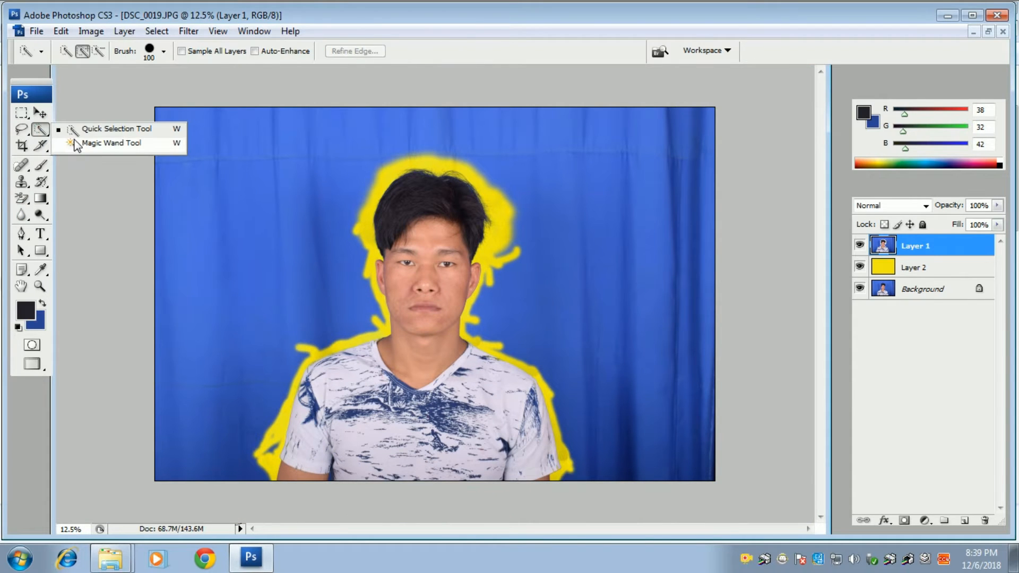
{"action": "left_click", "coordinate": [77, 144]}
{"action": "left_click", "coordinate": [225, 200]}
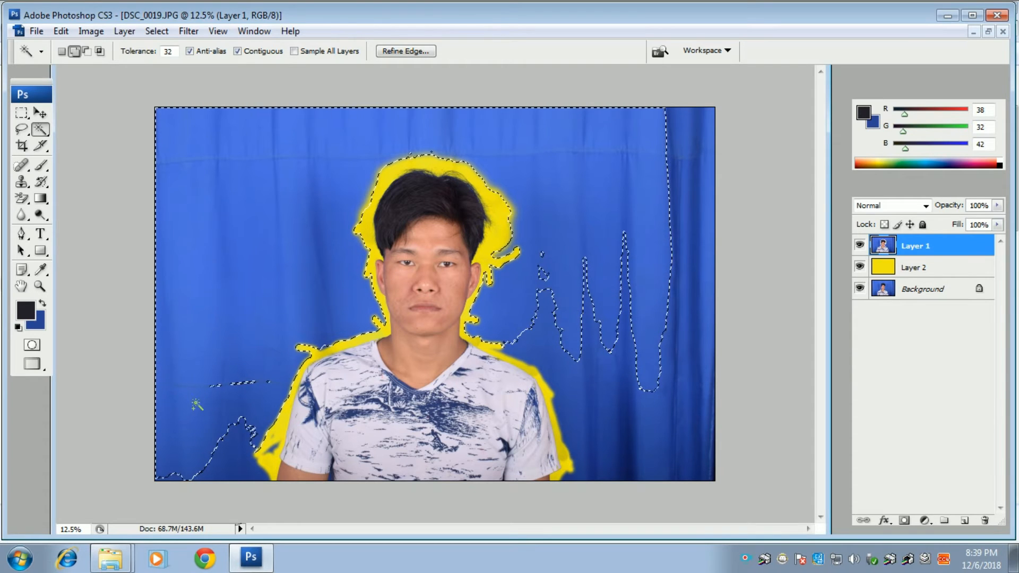
{"action": "left_click", "coordinate": [190, 470]}
{"action": "left_click", "coordinate": [598, 371]}
{"action": "left_click", "coordinate": [626, 467]}
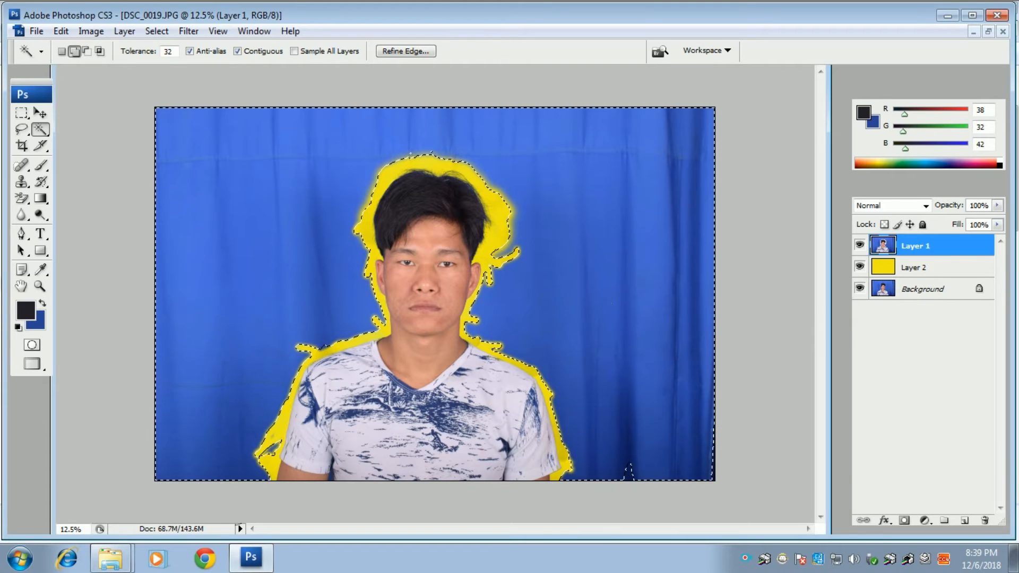
- Feather the curtain selection by 2 pixels, delete its contents from Layer 1 and clear the selection
{"action": "right_click", "coordinate": [609, 298]}
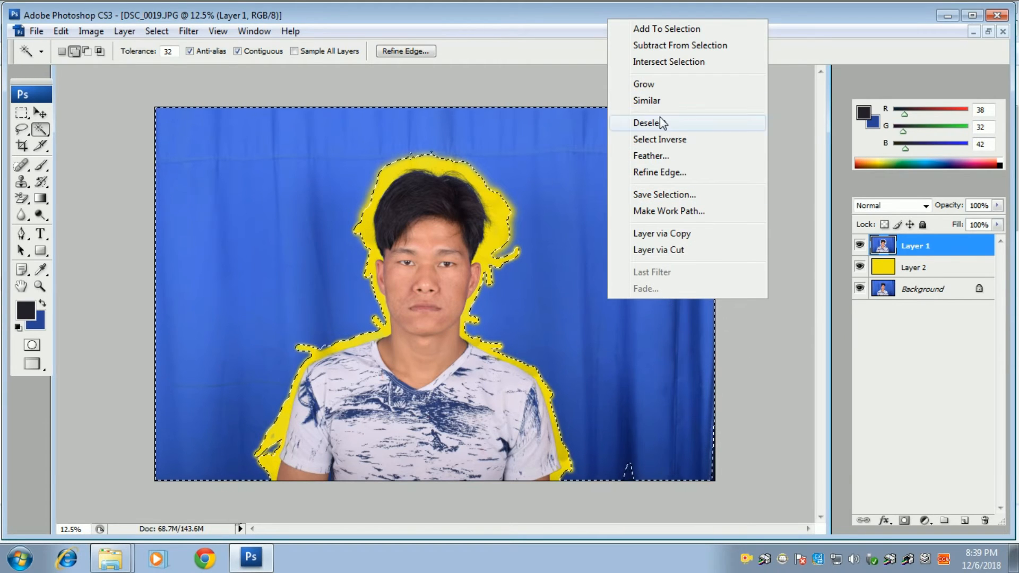
{"action": "left_click", "coordinate": [652, 156]}
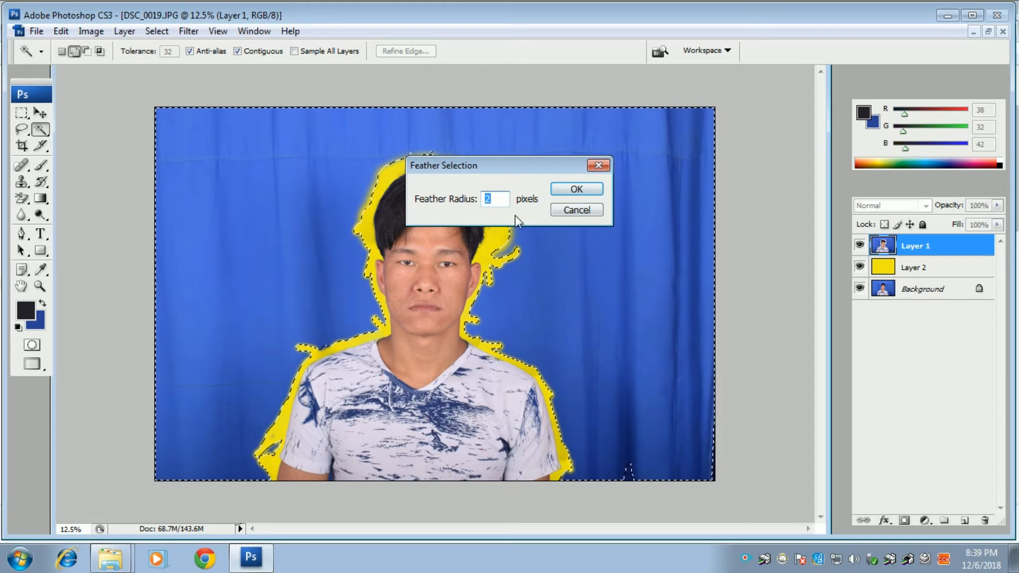
{"action": "left_click", "coordinate": [589, 193]}
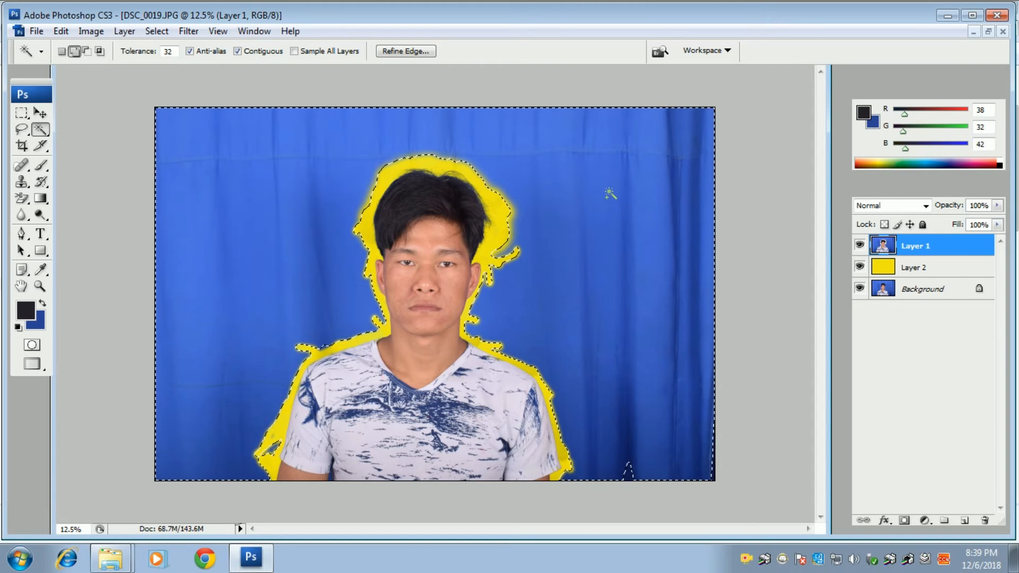
{"action": "key", "text": "Delete"}
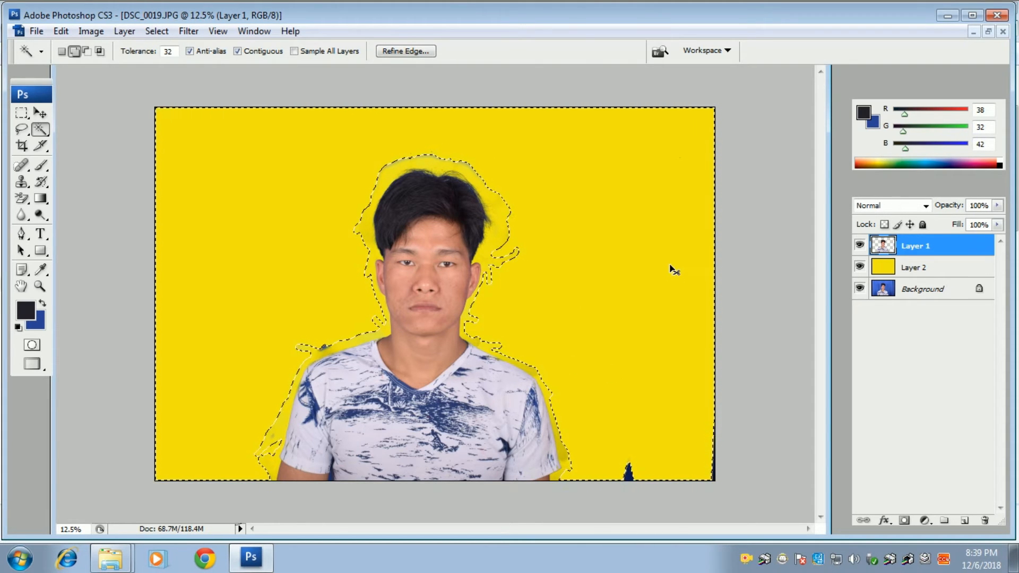
{"action": "key", "text": "ctrl+d"}
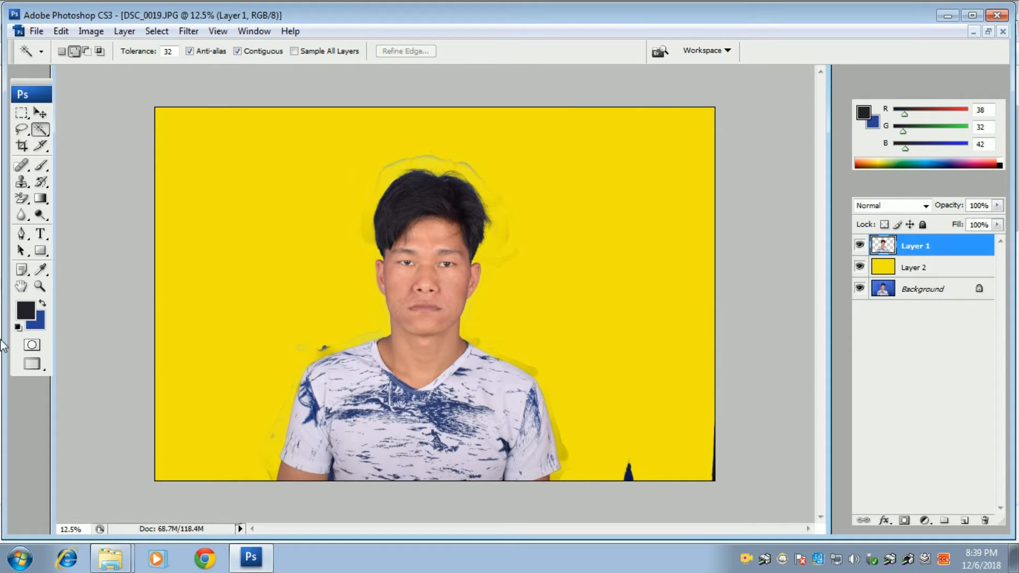
- Erase the leftover bluish outline and smudges on Layer 1 around the top and sides of the man's hair
{"action": "left_click", "coordinate": [22, 203]}
{"action": "left_click", "coordinate": [55, 198]}
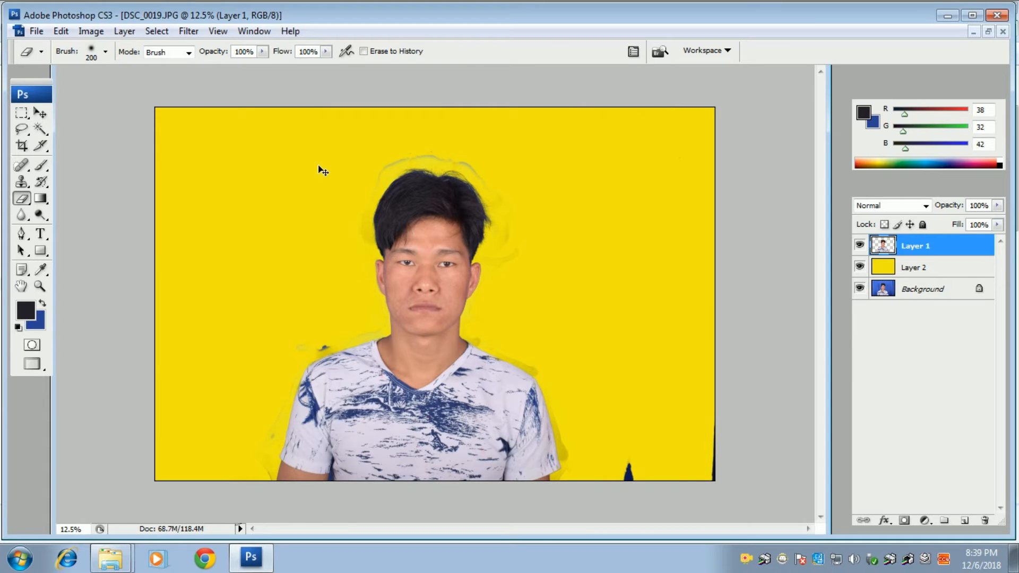
{"action": "key", "text": "ctrl+plus"}
{"action": "key", "text": "ctrl+plus"}
{"action": "key", "text": "ctrl+plus"}
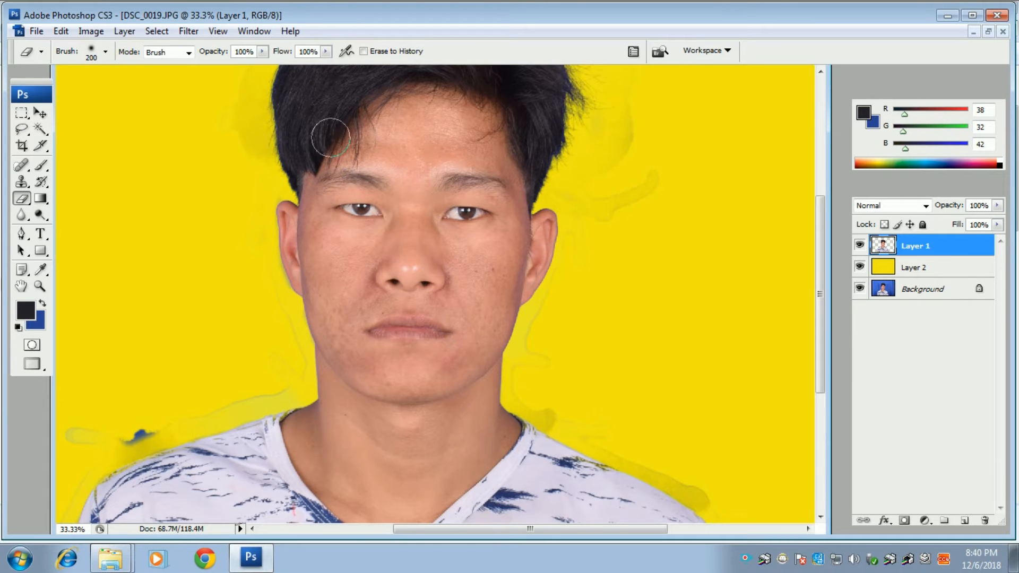
{"action": "left_click_drag", "start_coordinate": [336, 128], "coordinate": [398, 361]}
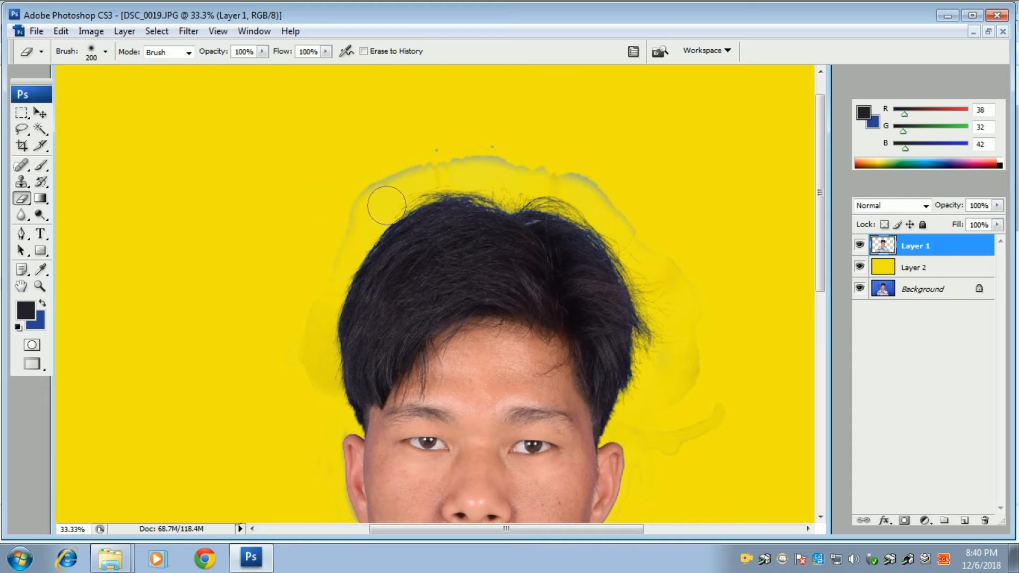
{"action": "mouse_move", "coordinate": [364, 206]}
{"action": "left_mouse_down"}
{"action": "mouse_move", "coordinate": [318, 275]}
{"action": "mouse_move", "coordinate": [307, 377]}
{"action": "left_mouse_up"}
{"action": "mouse_move", "coordinate": [350, 186]}
{"action": "left_mouse_down"}
{"action": "mouse_move", "coordinate": [416, 162]}
{"action": "mouse_move", "coordinate": [518, 158]}
{"action": "mouse_move", "coordinate": [488, 154]}
{"action": "mouse_move", "coordinate": [538, 161]}
{"action": "mouse_move", "coordinate": [676, 218]}
{"action": "mouse_move", "coordinate": [582, 173]}
{"action": "mouse_move", "coordinate": [686, 280]}
{"action": "mouse_move", "coordinate": [660, 299]}
{"action": "mouse_move", "coordinate": [656, 272]}
{"action": "mouse_move", "coordinate": [674, 301]}
{"action": "mouse_move", "coordinate": [681, 349]}
{"action": "mouse_move", "coordinate": [701, 314]}
{"action": "mouse_move", "coordinate": [701, 286]}
{"action": "mouse_move", "coordinate": [693, 385]}
{"action": "mouse_move", "coordinate": [696, 351]}
{"action": "mouse_move", "coordinate": [684, 360]}
{"action": "mouse_move", "coordinate": [679, 333]}
{"action": "mouse_move", "coordinate": [662, 399]}
{"action": "mouse_move", "coordinate": [715, 436]}
{"action": "mouse_move", "coordinate": [728, 394]}
{"action": "mouse_move", "coordinate": [694, 500]}
{"action": "mouse_move", "coordinate": [696, 430]}
{"action": "mouse_move", "coordinate": [665, 452]}
{"action": "mouse_move", "coordinate": [657, 431]}
{"action": "mouse_move", "coordinate": [639, 427]}
{"action": "mouse_move", "coordinate": [657, 490]}
{"action": "mouse_move", "coordinate": [667, 467]}
{"action": "mouse_move", "coordinate": [683, 513]}
{"action": "mouse_move", "coordinate": [705, 433]}
{"action": "mouse_move", "coordinate": [688, 435]}
{"action": "mouse_move", "coordinate": [598, 200]}
{"action": "left_mouse_up"}
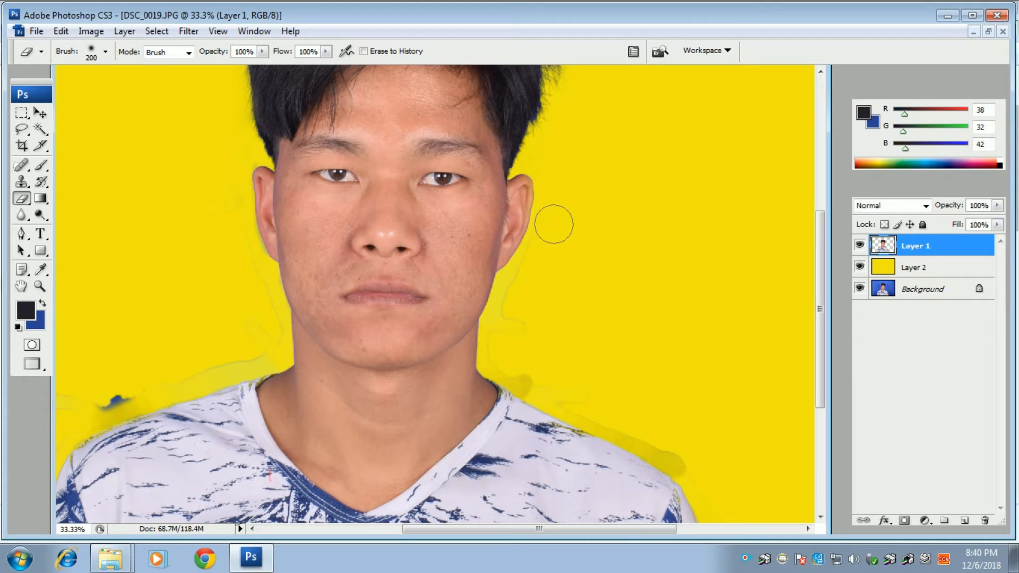
- Erase the leftover smudges beside the right-hand ear and neck and along the right-hand shoulder and sleeve
{"action": "mouse_move", "coordinate": [533, 268]}
{"action": "left_mouse_down"}
{"action": "mouse_move", "coordinate": [516, 330]}
{"action": "mouse_move", "coordinate": [520, 298]}
{"action": "mouse_move", "coordinate": [556, 278]}
{"action": "left_mouse_up"}
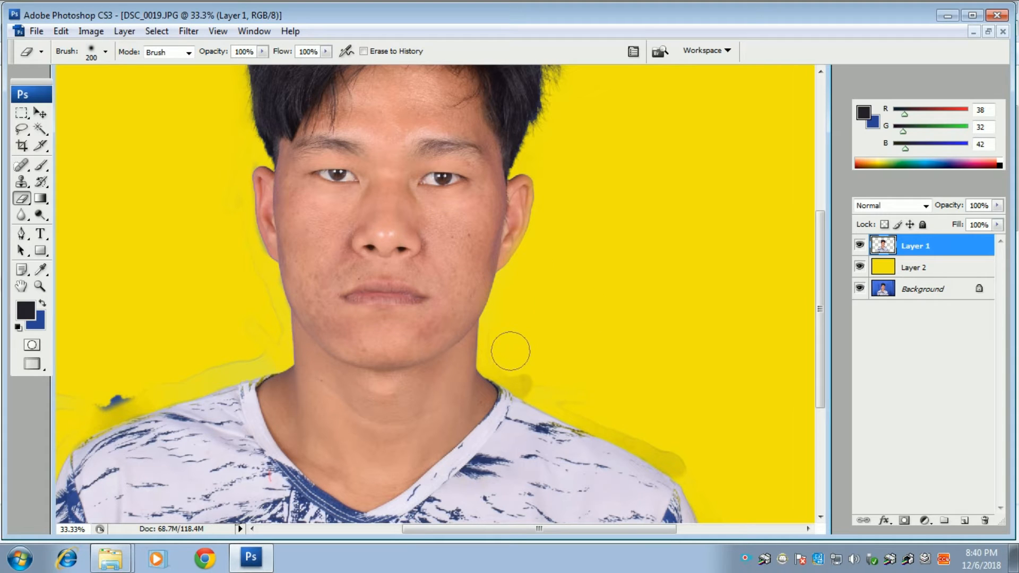
{"action": "left_click_drag", "start_coordinate": [504, 355], "coordinate": [520, 370]}
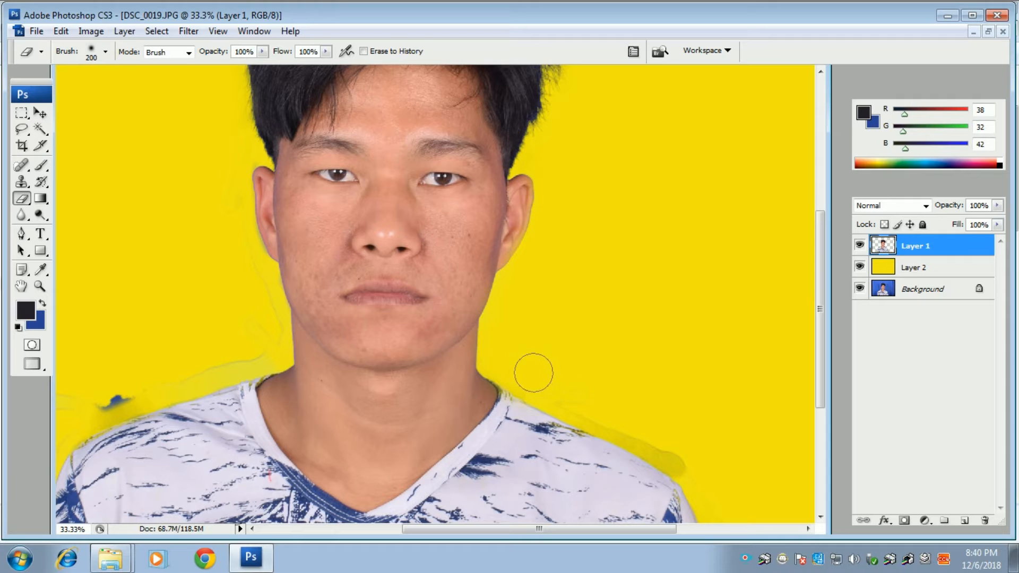
{"action": "left_click_drag", "start_coordinate": [688, 448], "coordinate": [636, 225]}
{"action": "mouse_move", "coordinate": [512, 176]}
{"action": "left_mouse_down"}
{"action": "mouse_move", "coordinate": [656, 238]}
{"action": "mouse_move", "coordinate": [634, 238]}
{"action": "mouse_move", "coordinate": [662, 271]}
{"action": "mouse_move", "coordinate": [678, 271]}
{"action": "mouse_move", "coordinate": [696, 386]}
{"action": "mouse_move", "coordinate": [671, 309]}
{"action": "mouse_move", "coordinate": [712, 448]}
{"action": "left_mouse_up"}
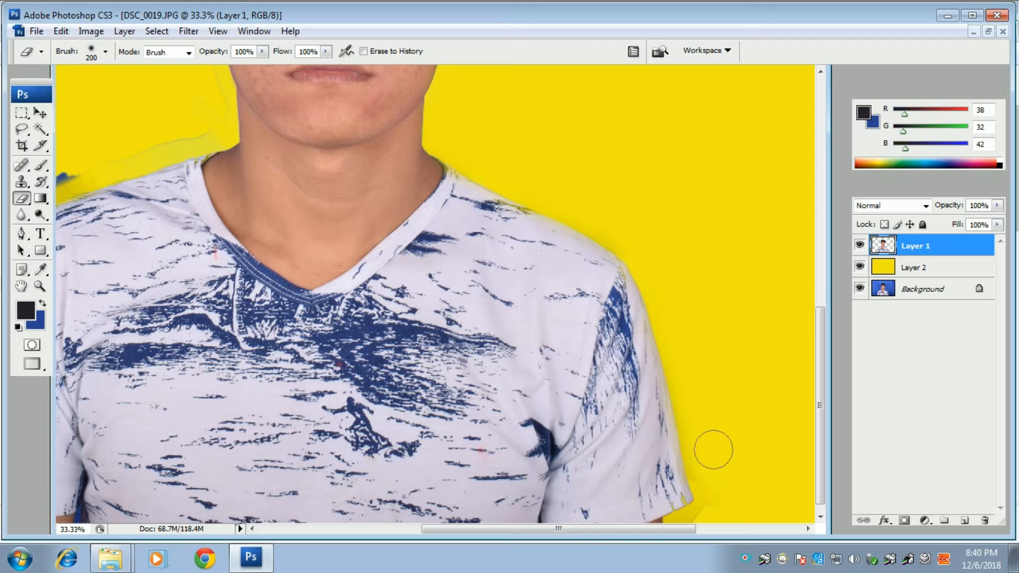
{"action": "left_click_drag", "start_coordinate": [615, 416], "coordinate": [577, 406]}
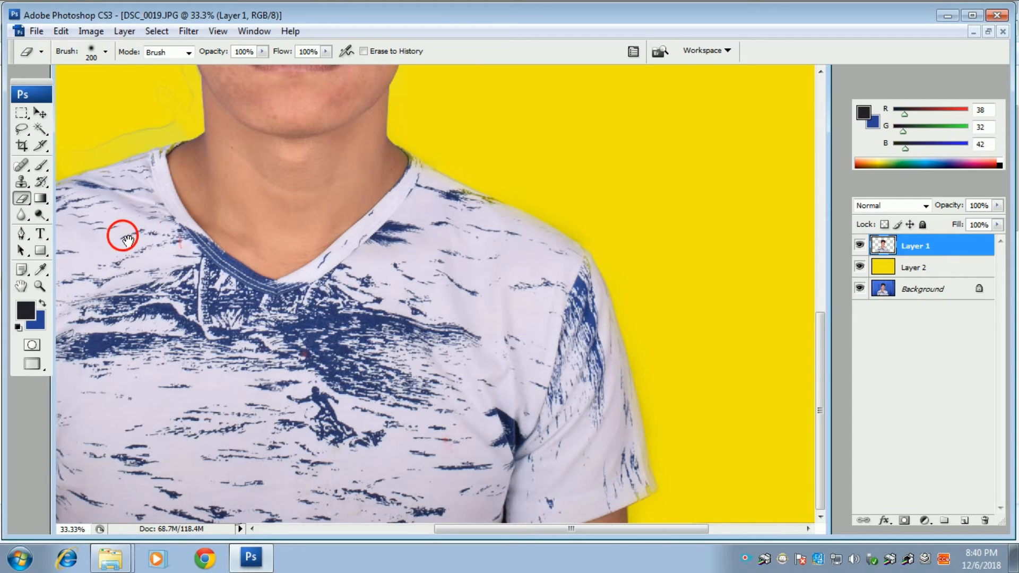
- Erase the leftover traces beside the left-hand ear and neck and the blue spot above the left-hand shoulder
{"action": "left_click_drag", "start_coordinate": [128, 234], "coordinate": [357, 396]}
{"action": "left_click_drag", "start_coordinate": [301, 257], "coordinate": [346, 432]}
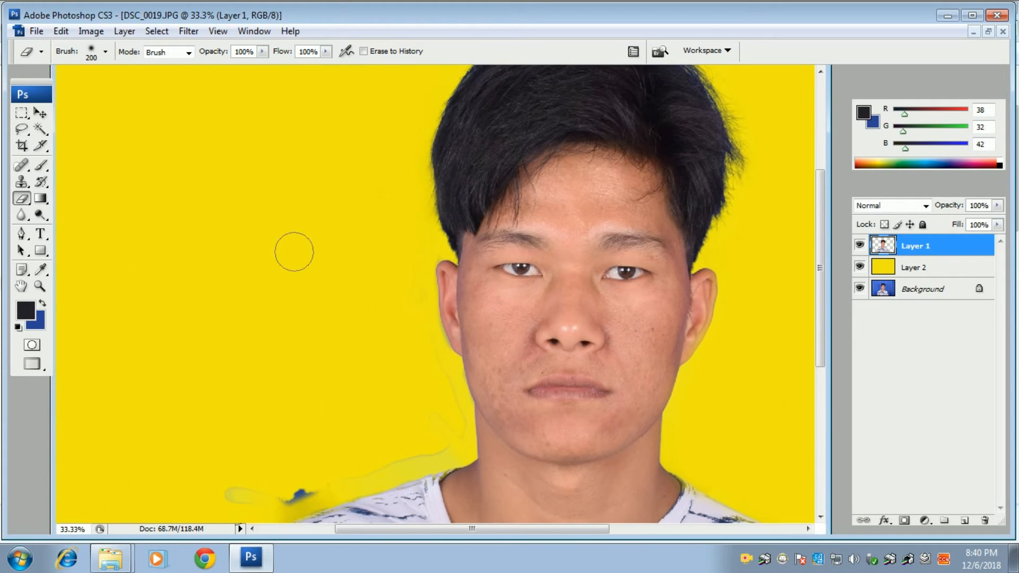
{"action": "left_click", "coordinate": [421, 241]}
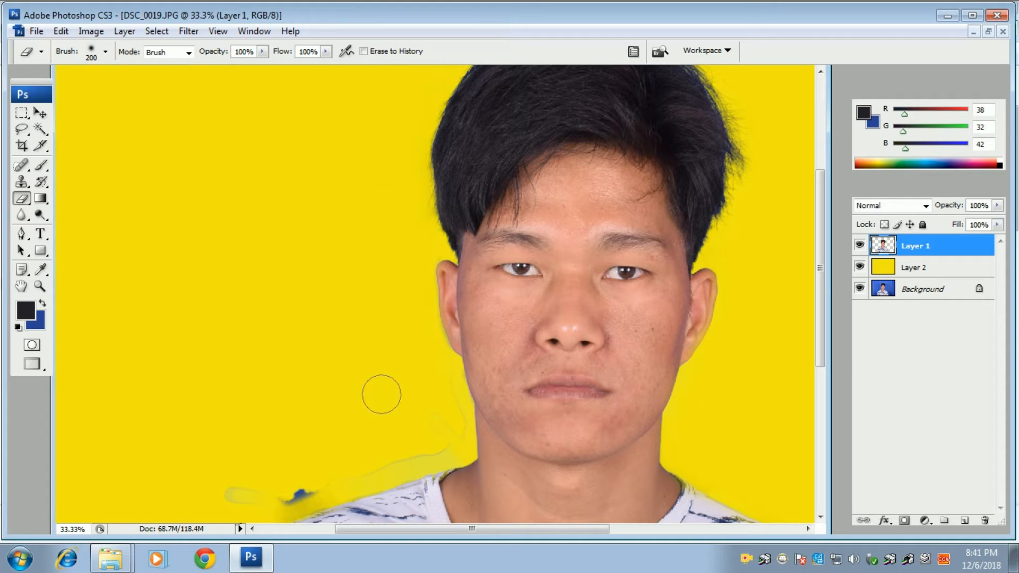
{"action": "mouse_move", "coordinate": [443, 408]}
{"action": "left_mouse_down"}
{"action": "mouse_move", "coordinate": [443, 446]}
{"action": "mouse_move", "coordinate": [370, 462]}
{"action": "left_mouse_up"}
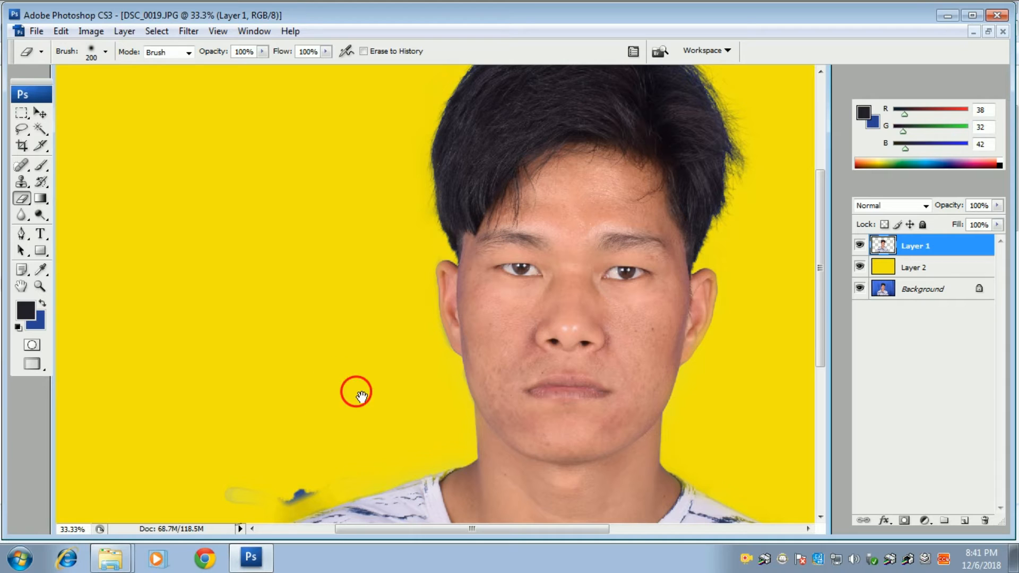
{"action": "left_click_drag", "start_coordinate": [361, 395], "coordinate": [345, 199]}
{"action": "mouse_move", "coordinate": [319, 278]}
{"action": "left_mouse_down"}
{"action": "mouse_move", "coordinate": [228, 301]}
{"action": "mouse_move", "coordinate": [291, 295]}
{"action": "mouse_move", "coordinate": [346, 271]}
{"action": "left_mouse_up"}
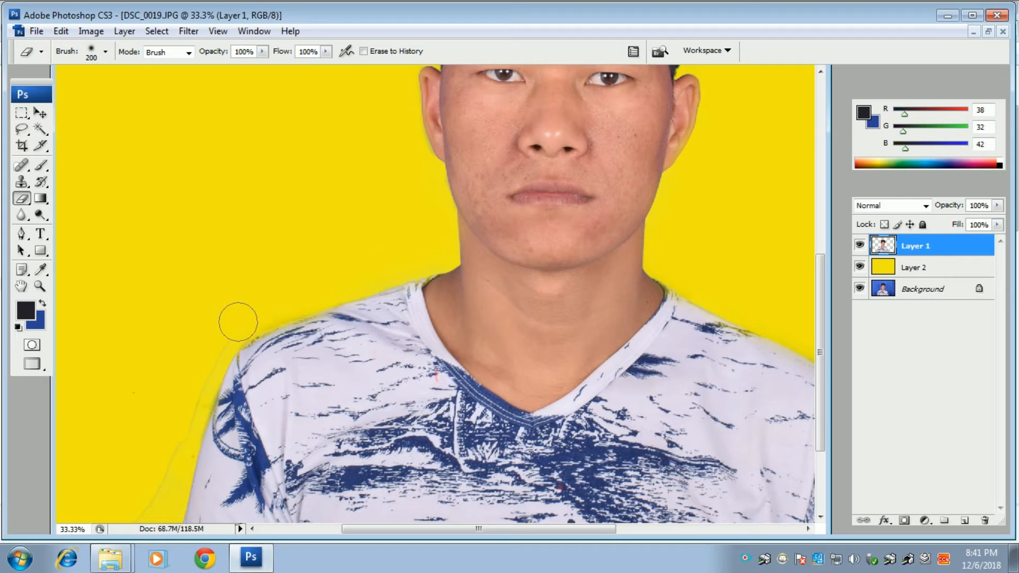
- Erase the faint curtain traces along the outer edge of the left-hand sleeve and bare arm
{"action": "mouse_move", "coordinate": [255, 287]}
{"action": "left_mouse_down"}
{"action": "mouse_move", "coordinate": [251, 226]}
{"action": "mouse_move", "coordinate": [274, 152]}
{"action": "left_mouse_up"}
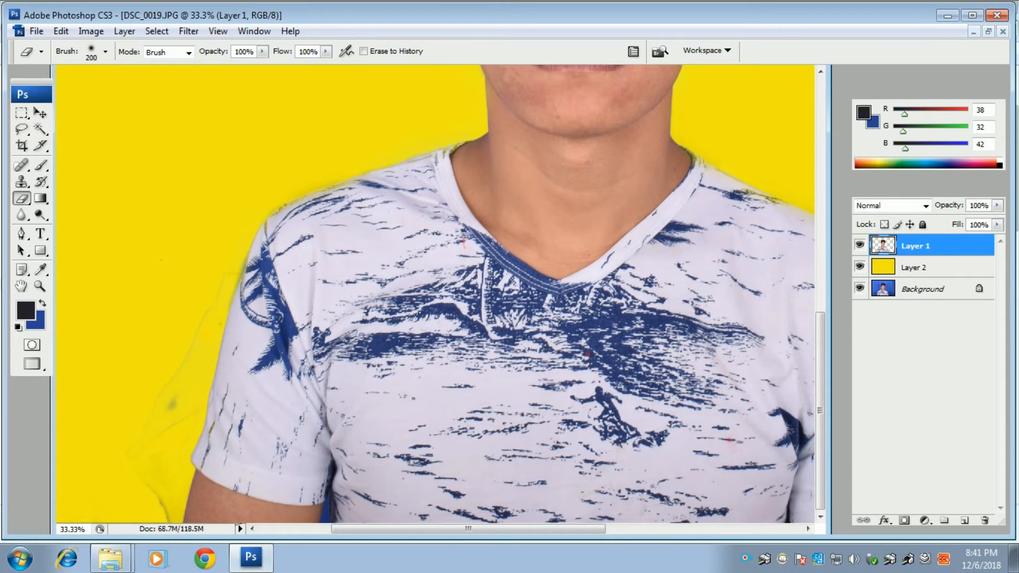
{"action": "left_click", "coordinate": [214, 257]}
{"action": "left_click", "coordinate": [173, 237]}
{"action": "mouse_move", "coordinate": [192, 342]}
{"action": "left_mouse_down"}
{"action": "mouse_move", "coordinate": [151, 452]}
{"action": "mouse_move", "coordinate": [148, 404]}
{"action": "mouse_move", "coordinate": [138, 487]}
{"action": "mouse_move", "coordinate": [136, 458]}
{"action": "left_mouse_up"}
{"action": "left_click_drag", "start_coordinate": [302, 433], "coordinate": [297, 433]}
{"action": "left_click_drag", "start_coordinate": [154, 461], "coordinate": [153, 507]}
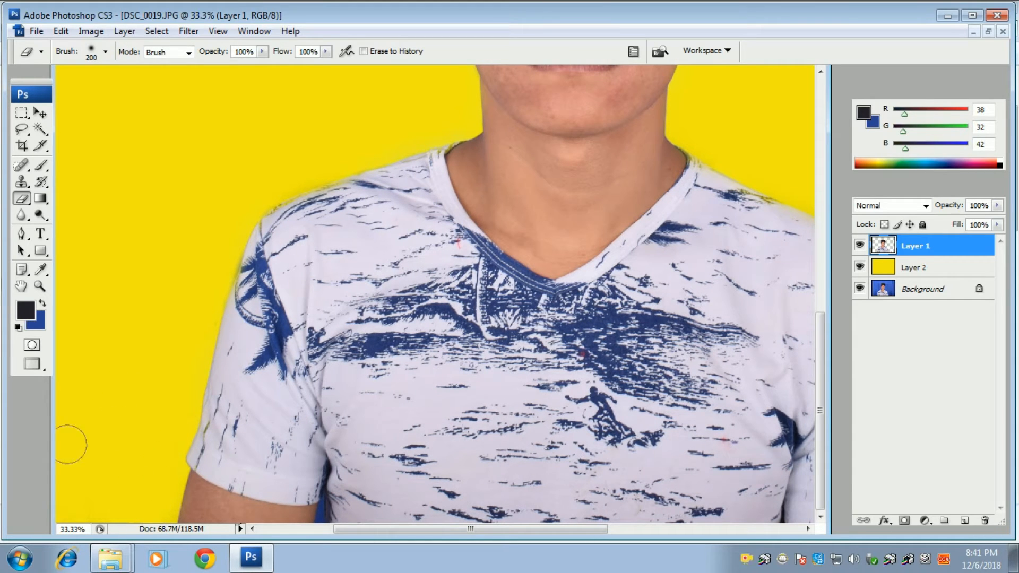
- Try shifting the hue of the plain yellow Layer 2 by +108 with Hue/Saturation
{"action": "key", "text": "ctrl+minus"}
{"action": "key", "text": "ctrl+minus"}
{"action": "key", "text": "ctrl+minus"}
{"action": "key", "text": "ctrl+minus"}
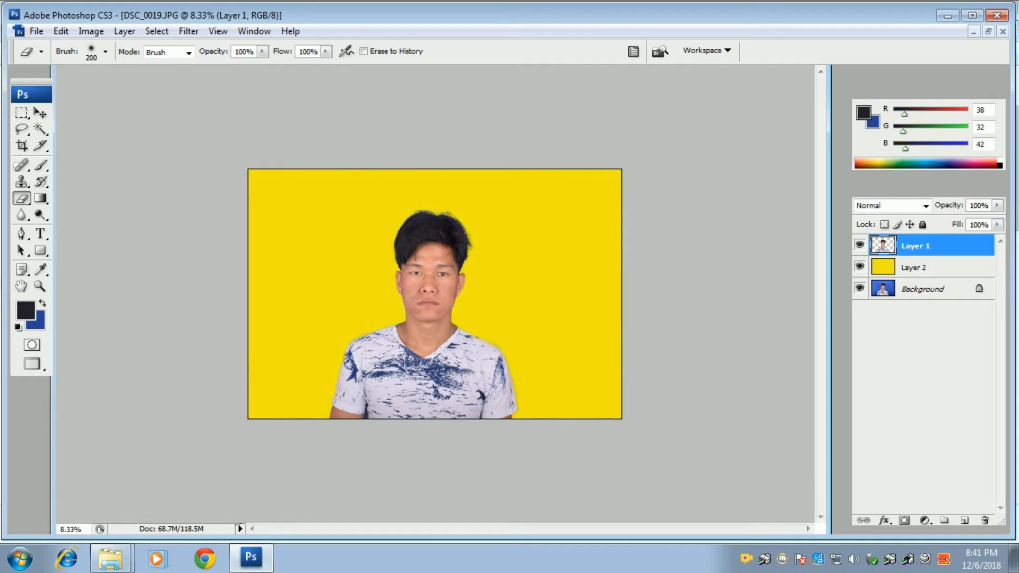
{"action": "left_click", "coordinate": [954, 273]}
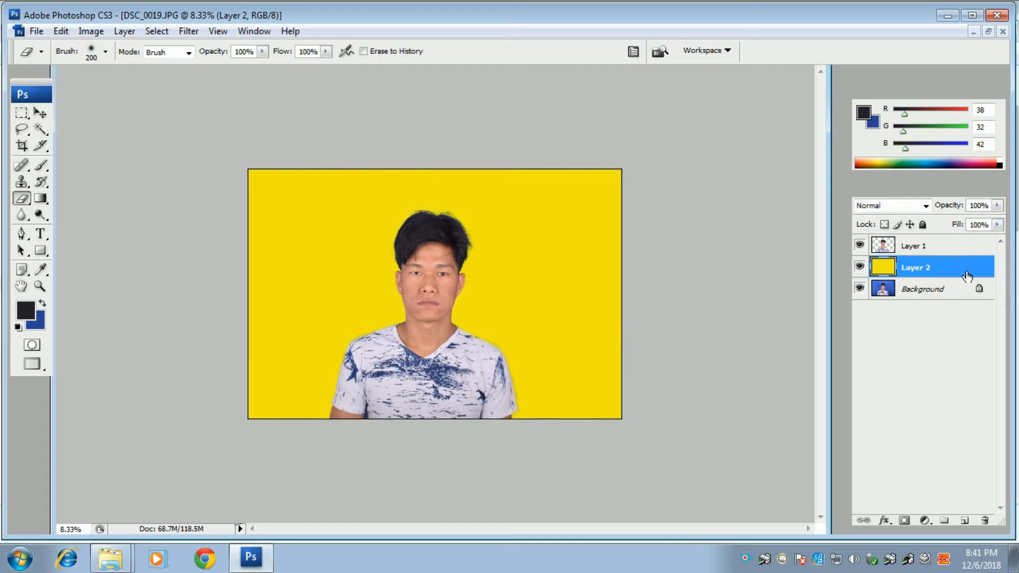
{"action": "key", "text": "ctrl+u"}
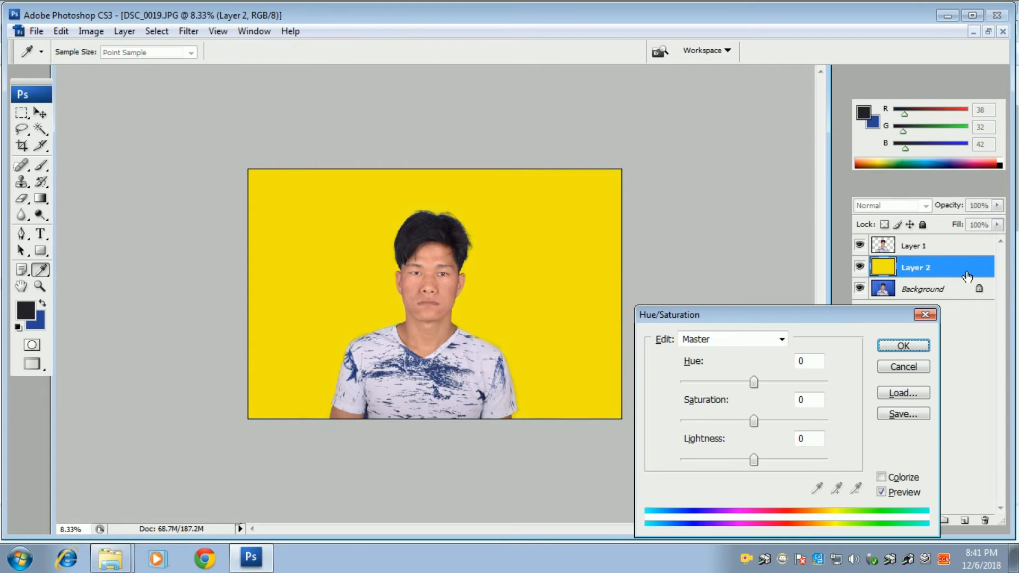
{"action": "left_click_drag", "start_coordinate": [756, 385], "coordinate": [807, 418]}
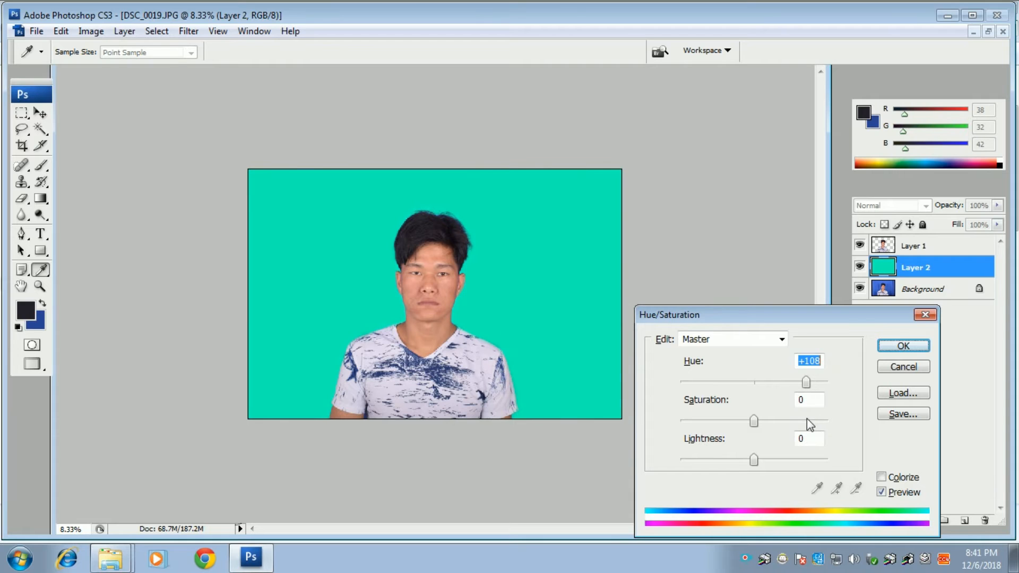
{"action": "left_click", "coordinate": [924, 317]}
{"action": "key", "text": "e"}
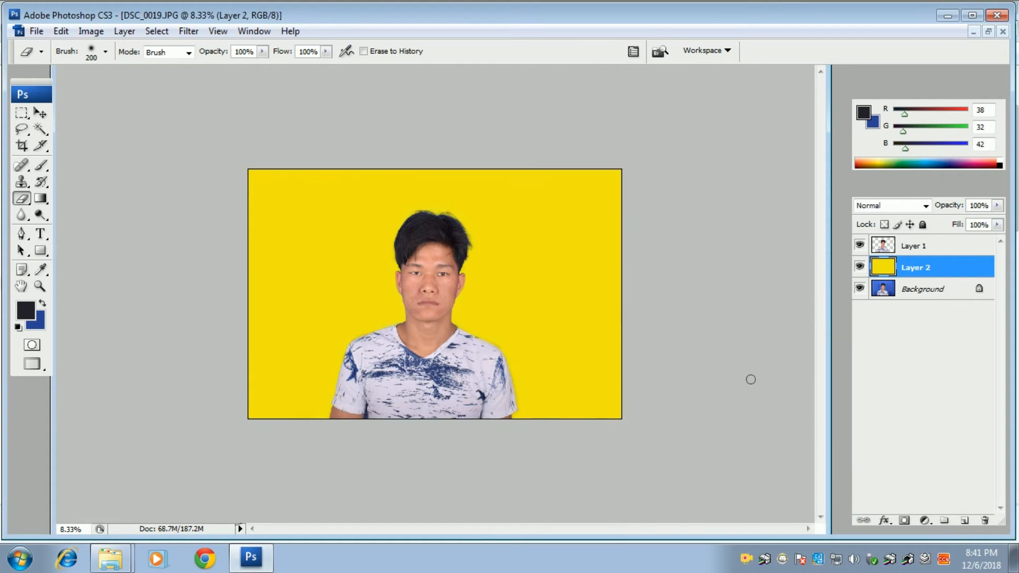
- Open the garden picture unnamed (4).jpg from the sceen folder in its own floating window
{"action": "left_click", "coordinate": [988, 32]}
{"action": "key", "text": "ctrl+o"}
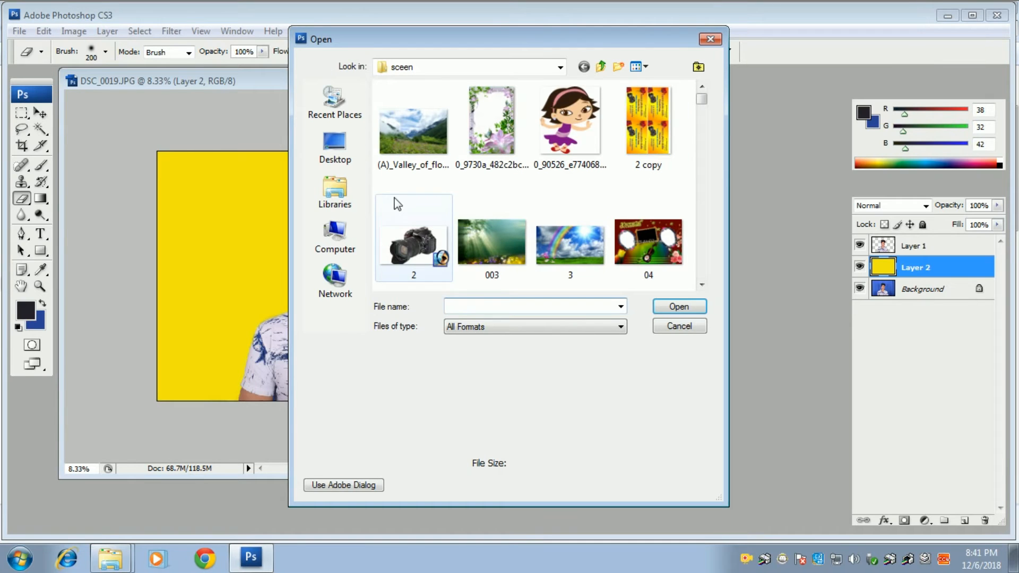
{"action": "left_click_drag", "start_coordinate": [703, 108], "coordinate": [708, 268]}
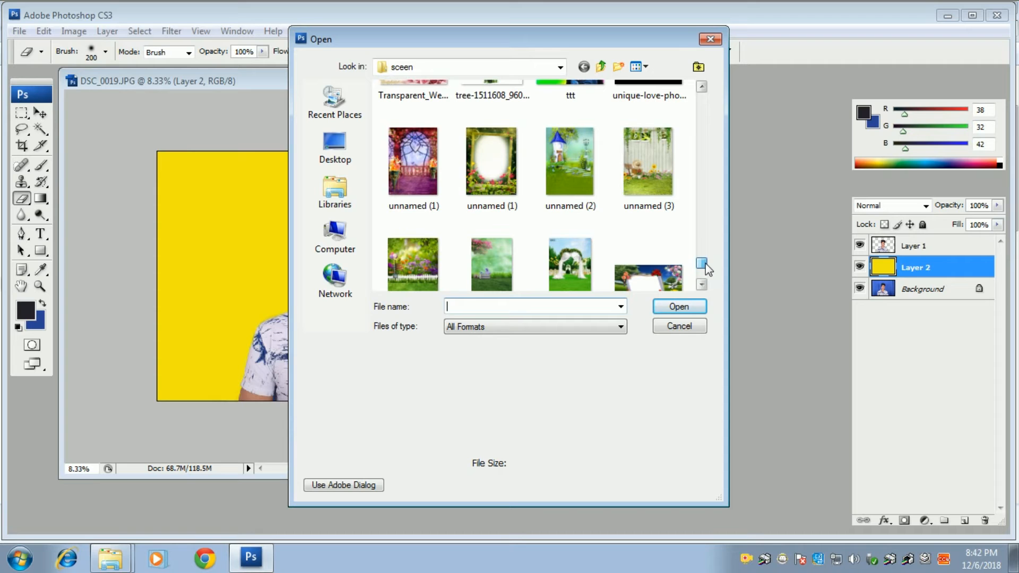
{"action": "left_click_drag", "start_coordinate": [705, 263], "coordinate": [698, 263]}
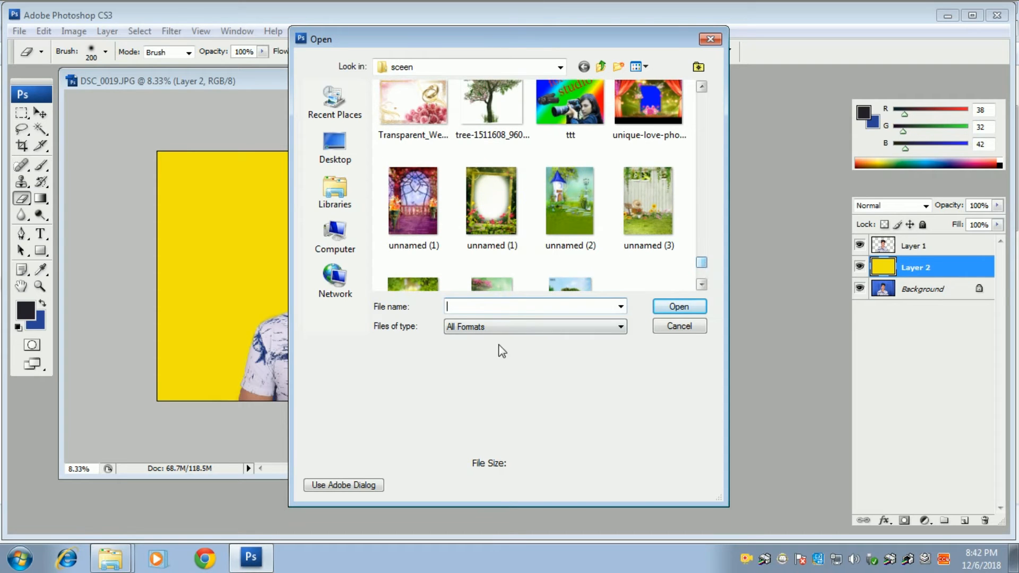
{"action": "double_click", "coordinate": [421, 279]}
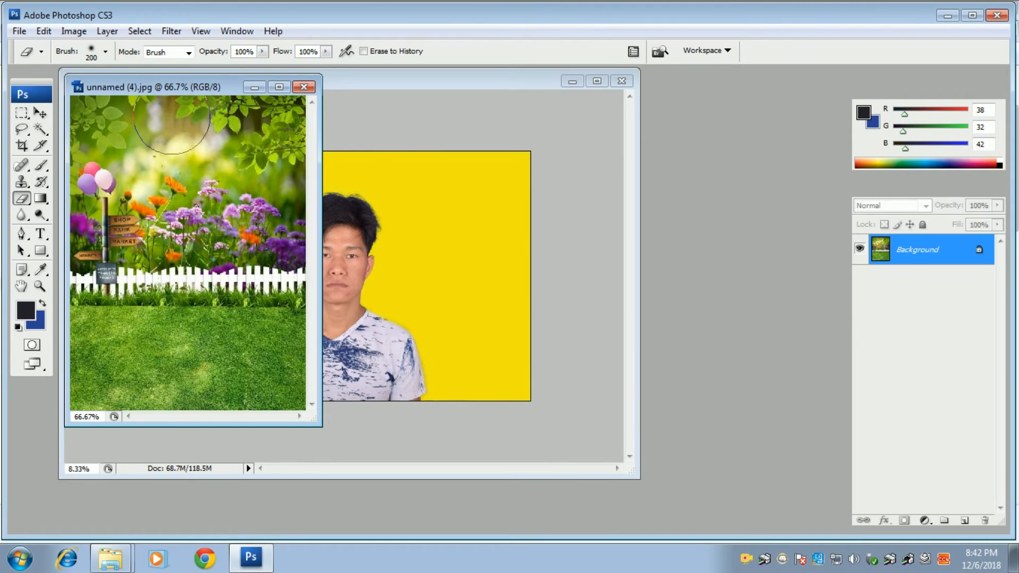
{"action": "left_click_drag", "start_coordinate": [206, 93], "coordinate": [466, 123]}
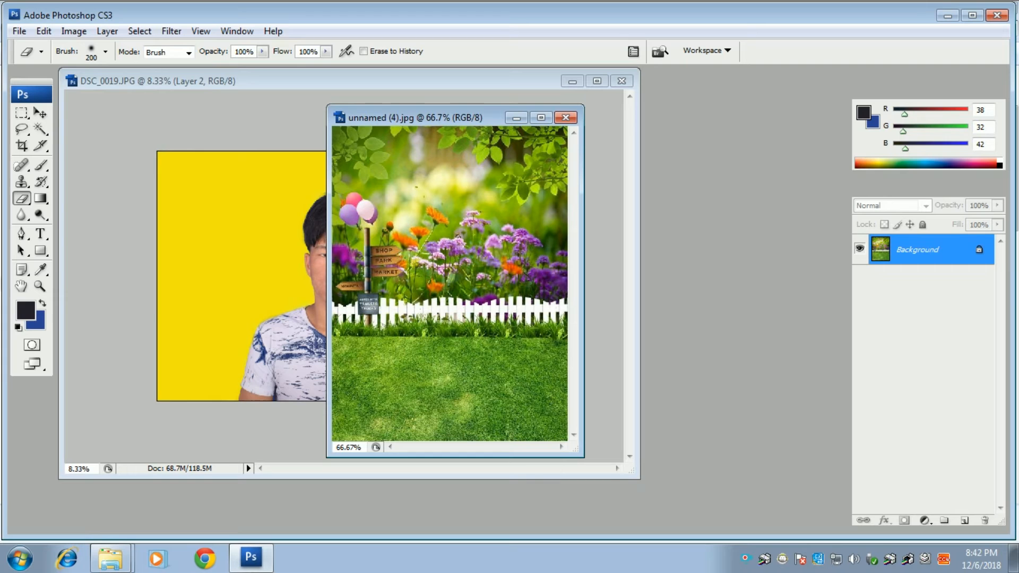
- Crop the garden picture to 10 x 8 in at 300 pixels/inch, keeping the full-width upper part down to the white fence
{"action": "left_click", "coordinate": [22, 146]}
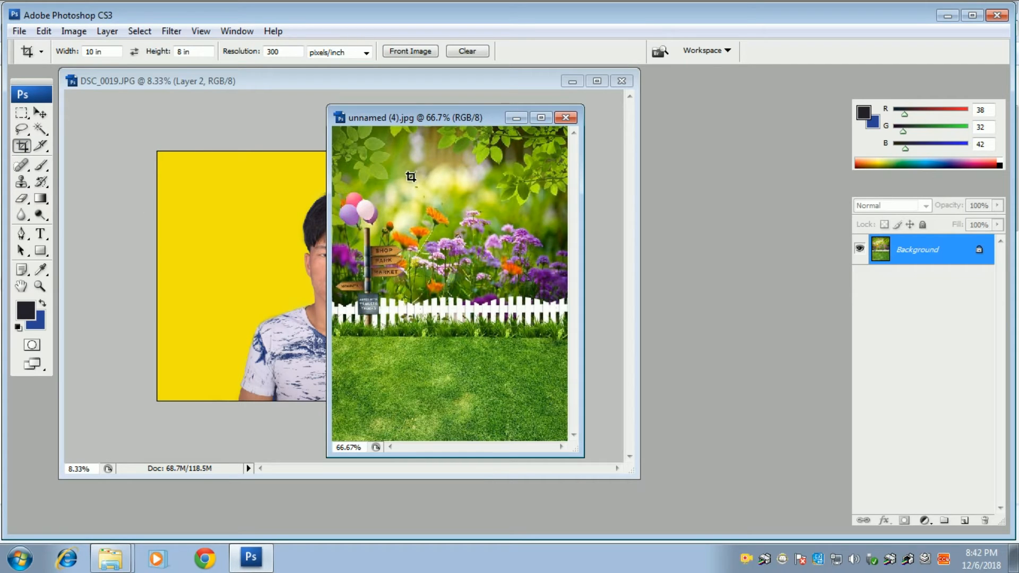
{"action": "left_click", "coordinate": [541, 117]}
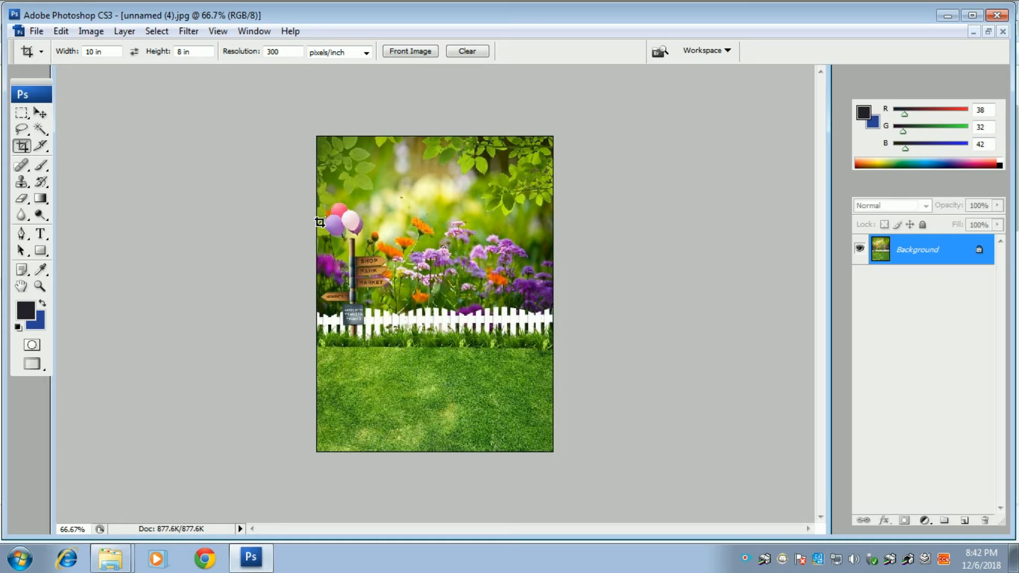
{"action": "left_click_drag", "start_coordinate": [312, 137], "coordinate": [553, 325]}
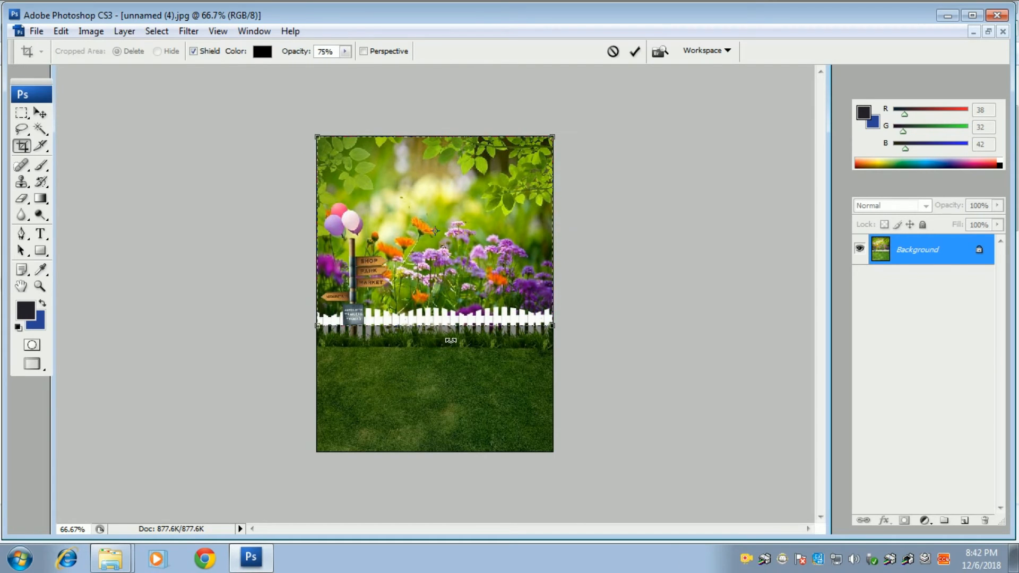
{"action": "key", "text": "Return"}
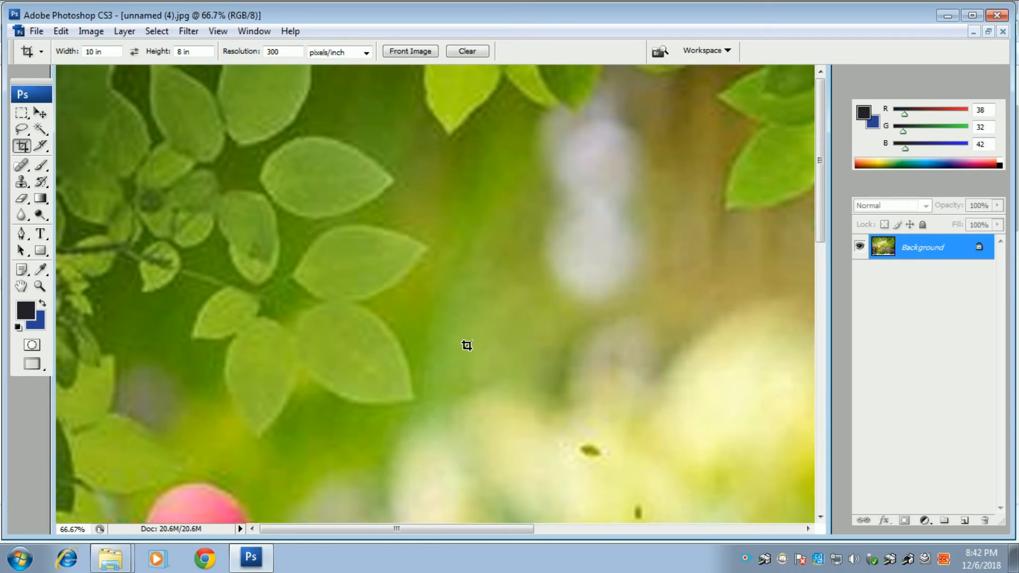
{"action": "key", "text": "ctrl+minus"}
{"action": "key", "text": "ctrl+minus"}
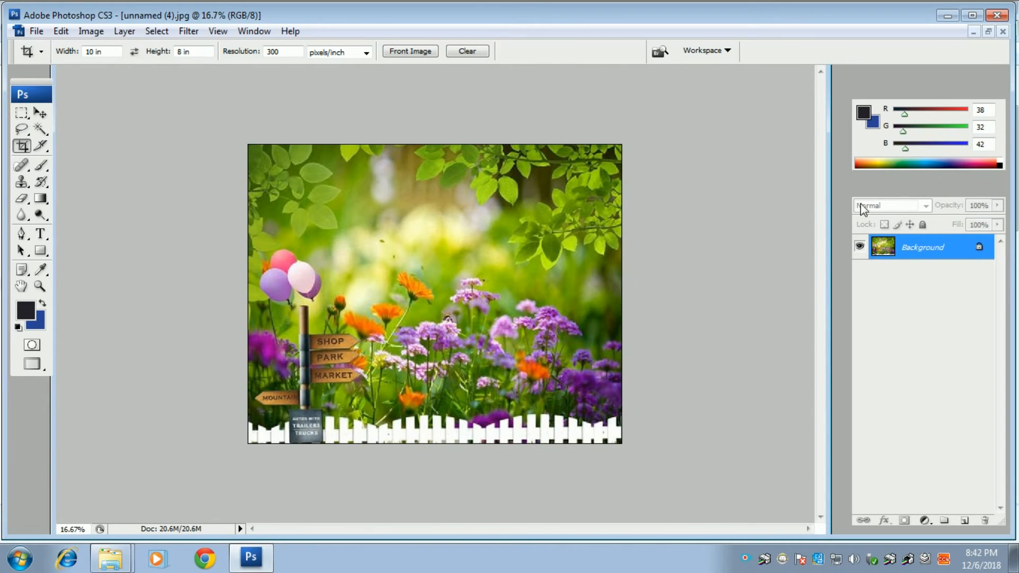
- Copy the man's cutout from Layer 1 of DSC_0019.JPG into the cropped garden picture and centre him horizontally
{"action": "left_click", "coordinate": [987, 32]}
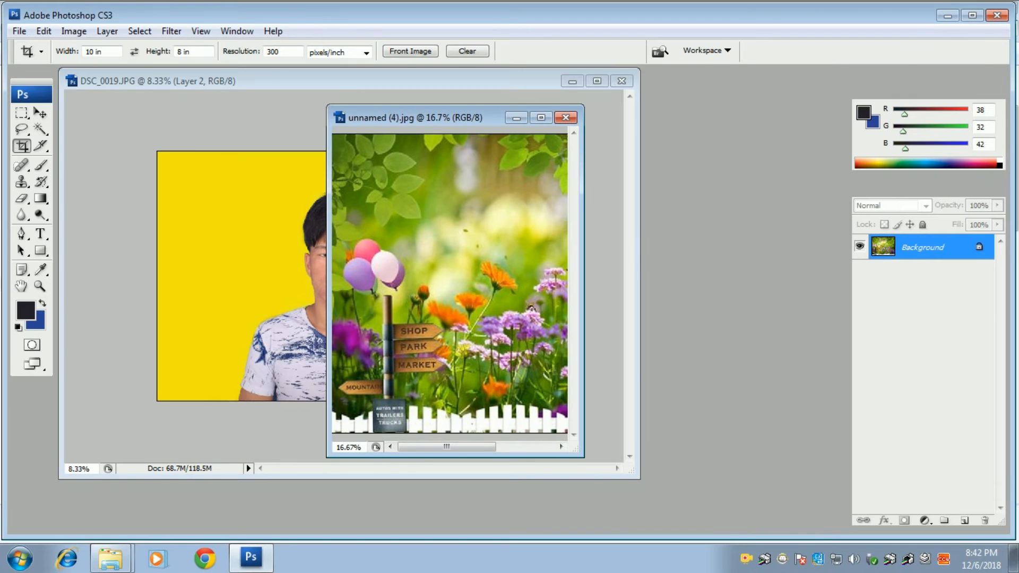
{"action": "left_click", "coordinate": [40, 113]}
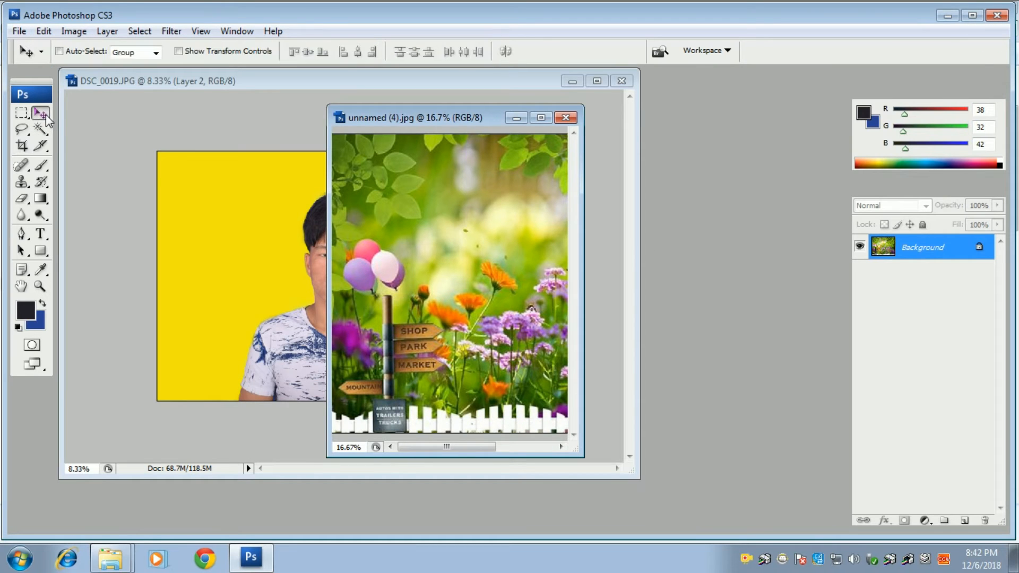
{"action": "left_click", "coordinate": [256, 345]}
{"action": "left_click", "coordinate": [334, 83]}
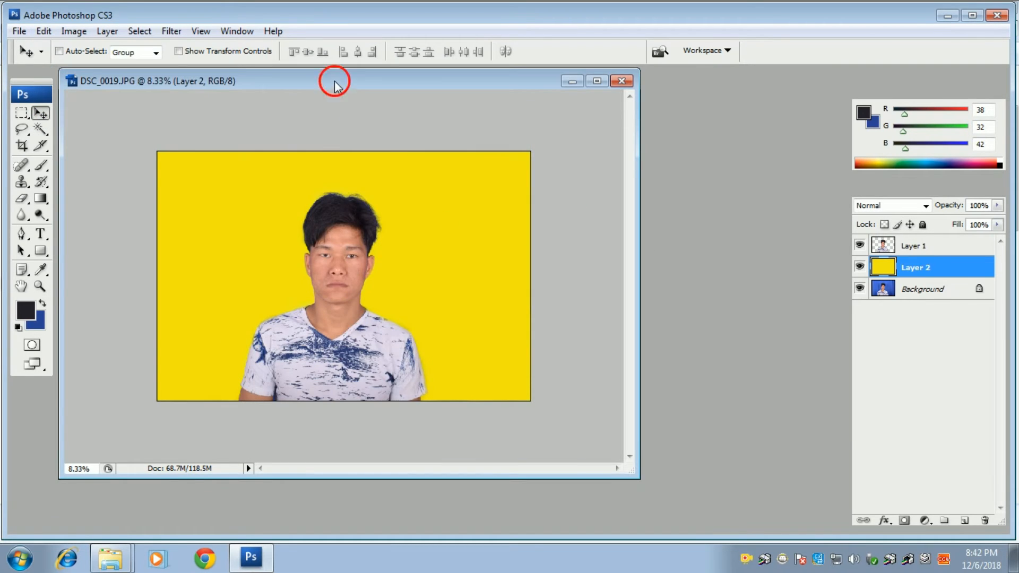
{"action": "left_click_drag", "start_coordinate": [334, 83], "coordinate": [765, 126]}
{"action": "left_click_drag", "start_coordinate": [797, 413], "coordinate": [507, 456]}
{"action": "left_click", "coordinate": [913, 249]}
{"action": "left_click", "coordinate": [537, 118]}
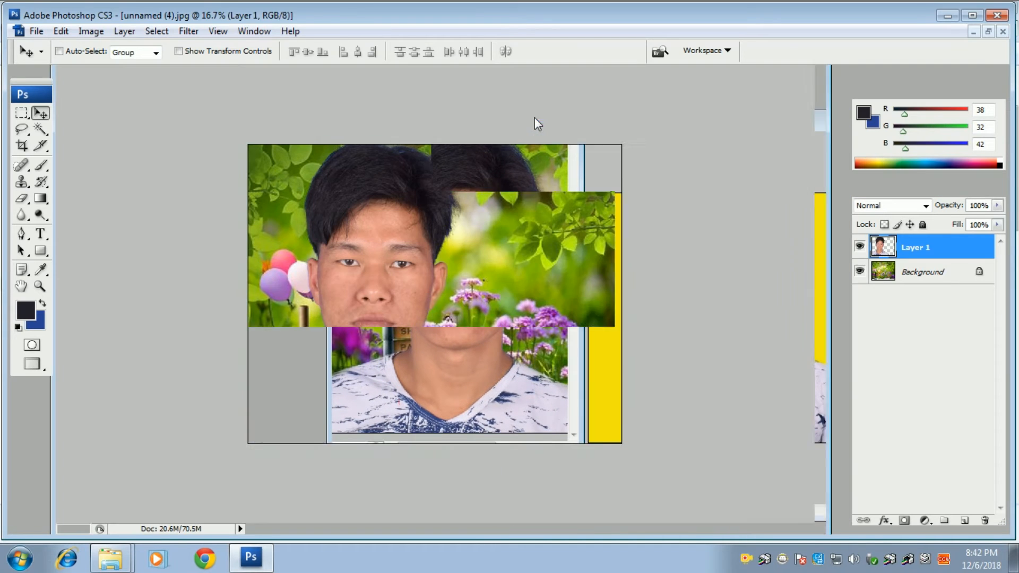
{"action": "left_click_drag", "start_coordinate": [462, 367], "coordinate": [440, 361]}
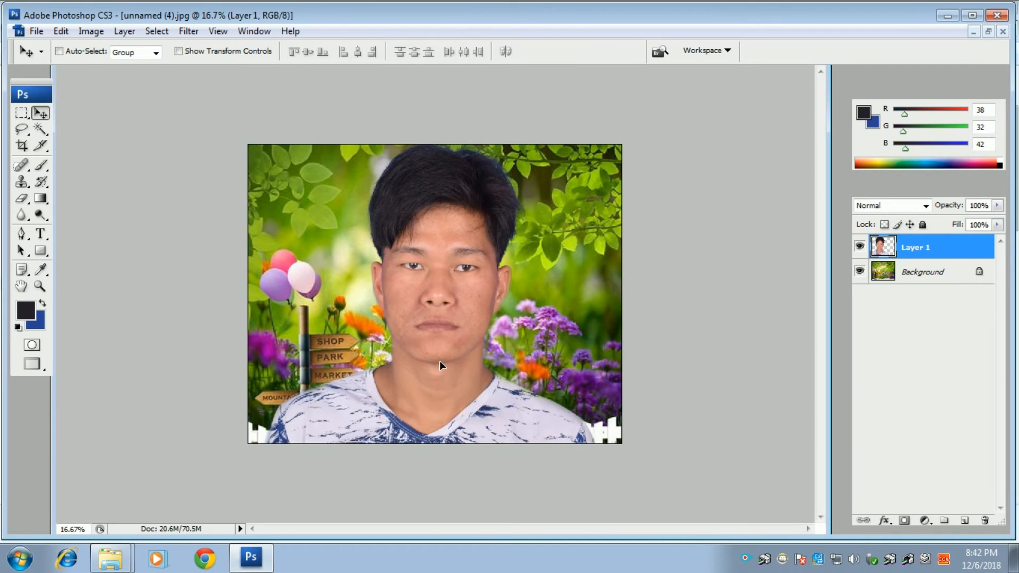
- Scale the man's cutout proportionally to about 72% and position him centred with his shirt meeting the picture's lower edge
{"action": "key", "text": "ctrl+t"}
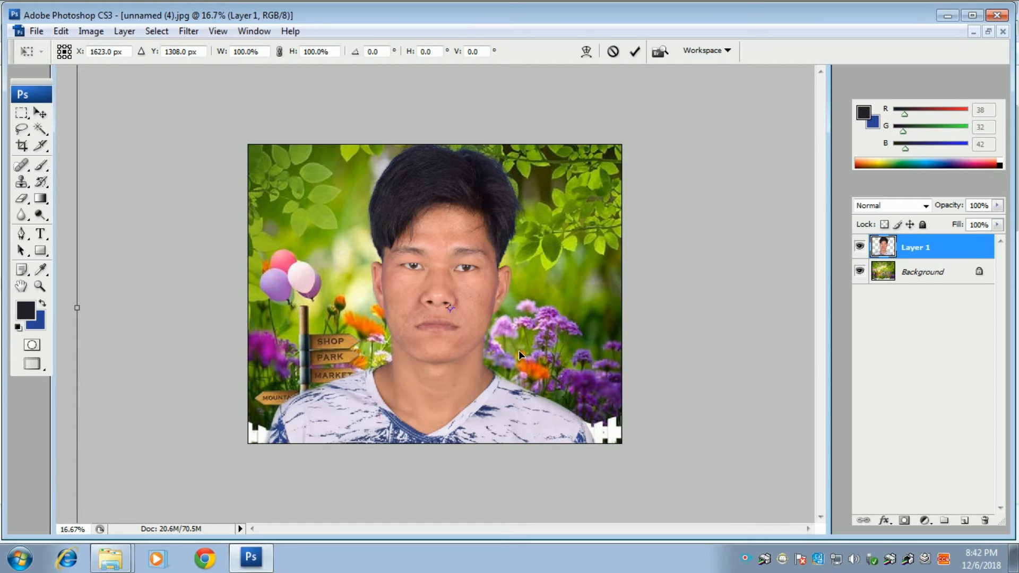
{"action": "key", "text": "ctrl+minus"}
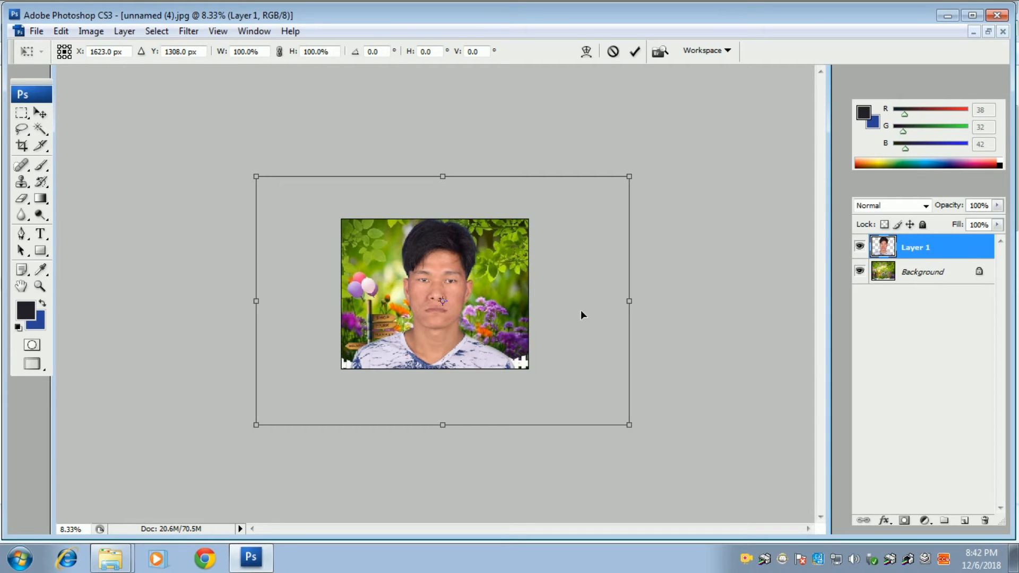
{"action": "left_click_drag", "start_coordinate": [257, 178], "coordinate": [361, 247]}
{"action": "left_click_drag", "start_coordinate": [494, 336], "coordinate": [431, 317]}
{"action": "left_click_drag", "start_coordinate": [494, 332], "coordinate": [444, 282]}
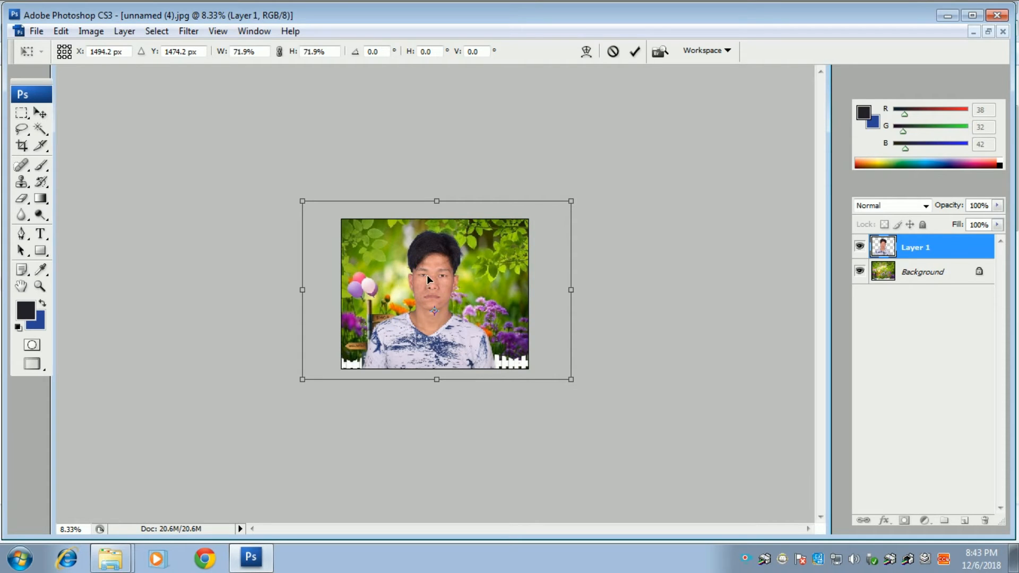
{"action": "key", "text": "Return"}
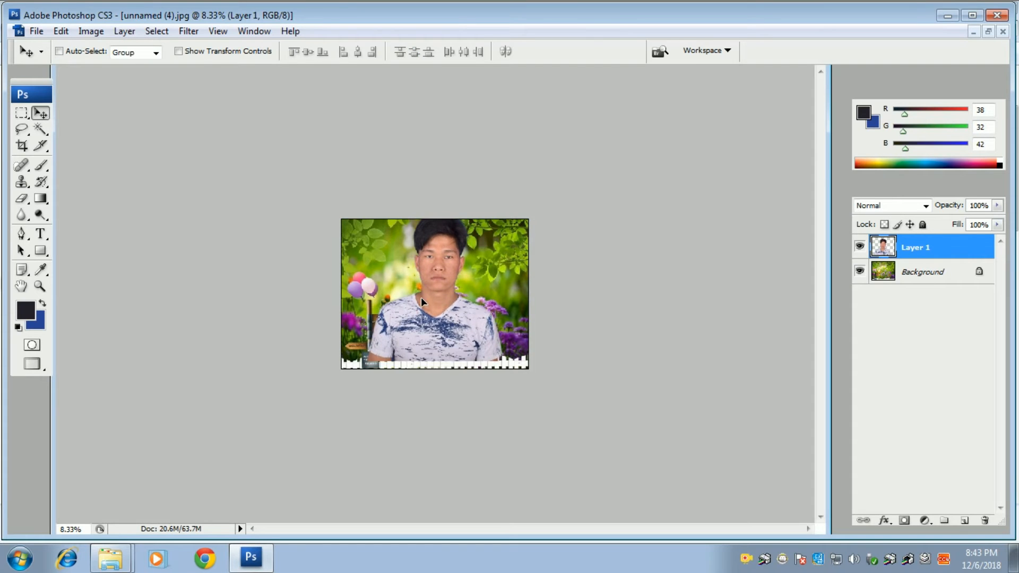
{"action": "left_click_drag", "start_coordinate": [424, 271], "coordinate": [424, 283]}
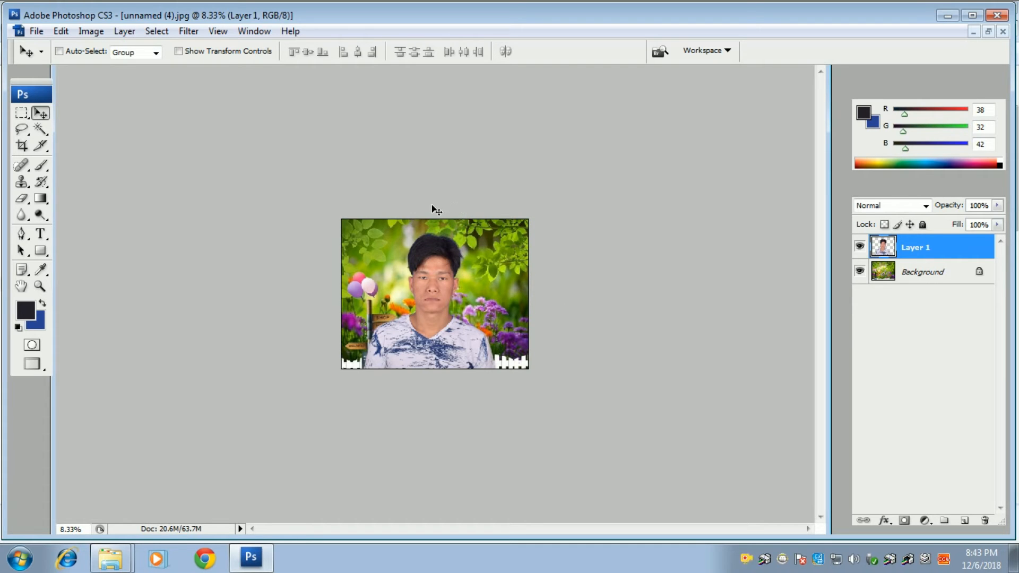
{"action": "key", "text": "ctrl+plus"}
{"action": "key", "text": "ctrl+plus"}
{"action": "key", "text": "ctrl+plus"}
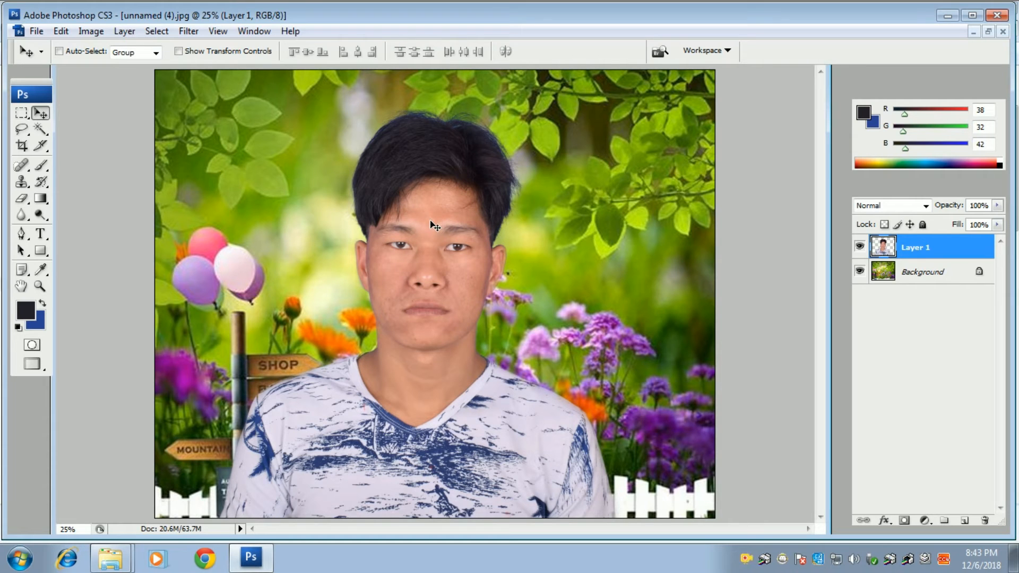
- Save the composite as a JPEG copy named 26 in the Booking outdor folder on drive D: at Maximum quality 12, Baseline ("Standard")
{"action": "key", "text": "ctrl+shift+s"}
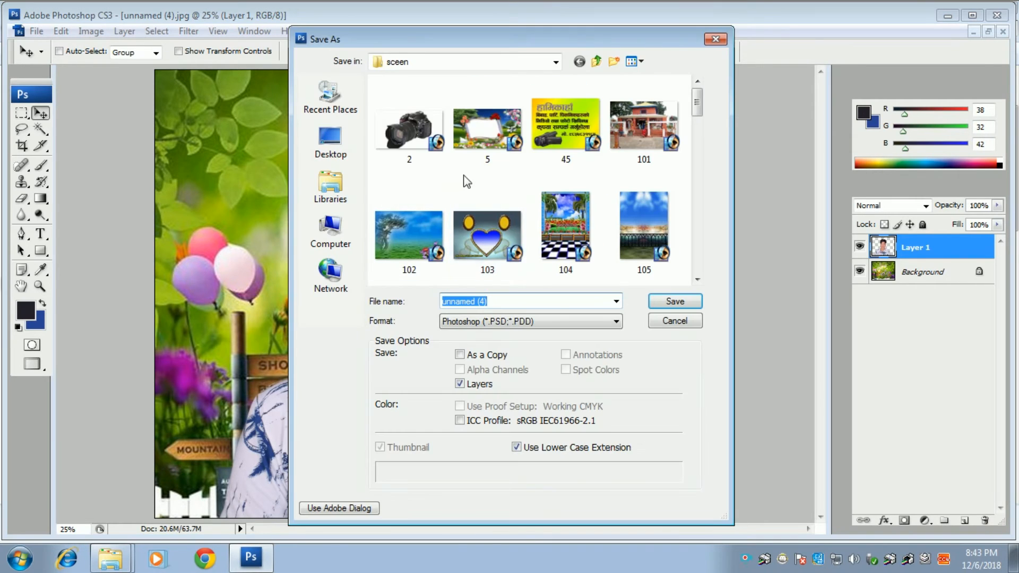
{"action": "left_click", "coordinate": [441, 63]}
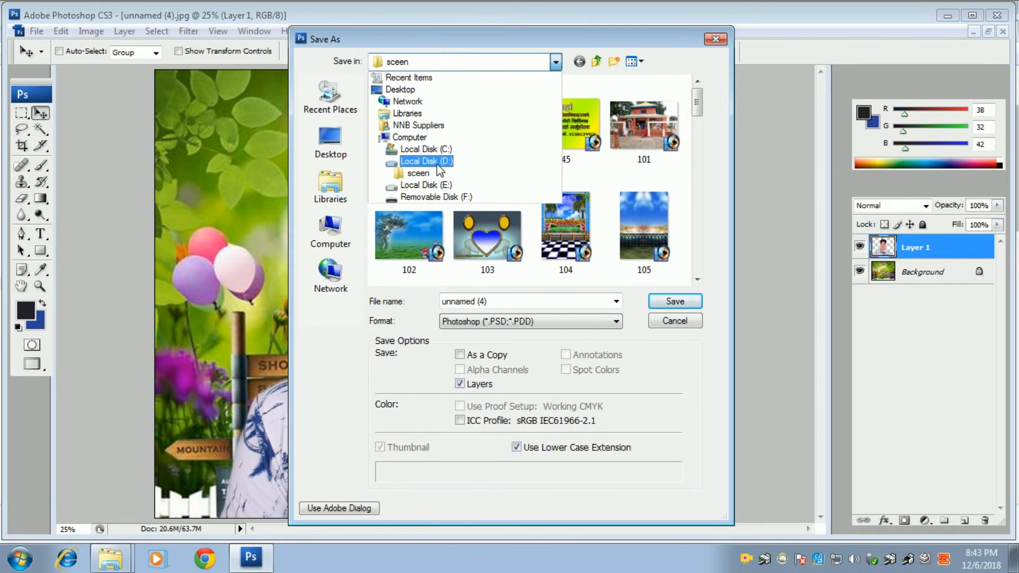
{"action": "left_click", "coordinate": [441, 162]}
{"action": "double_click", "coordinate": [427, 107]}
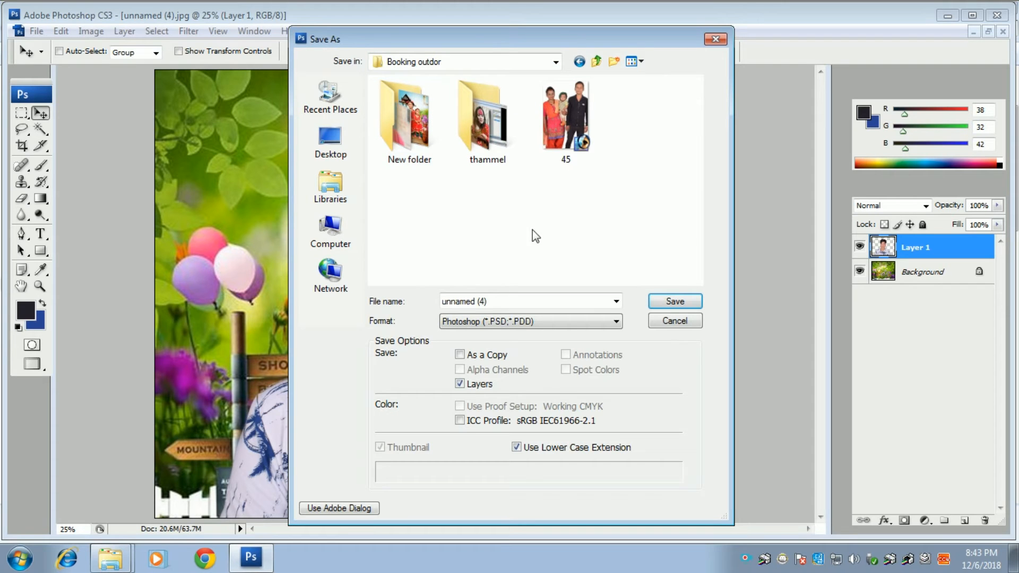
{"action": "left_click", "coordinate": [568, 322]}
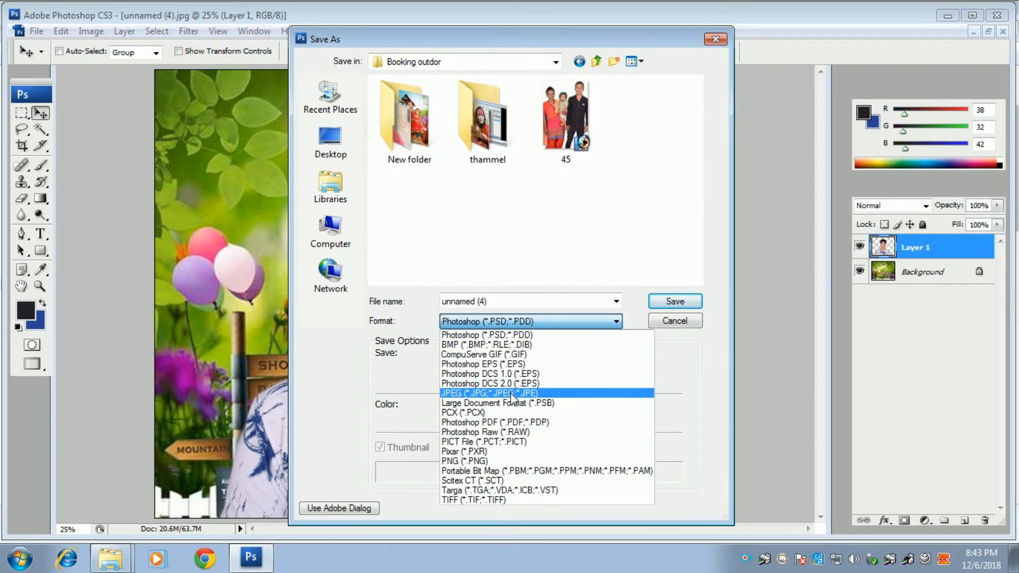
{"action": "left_click", "coordinate": [512, 396]}
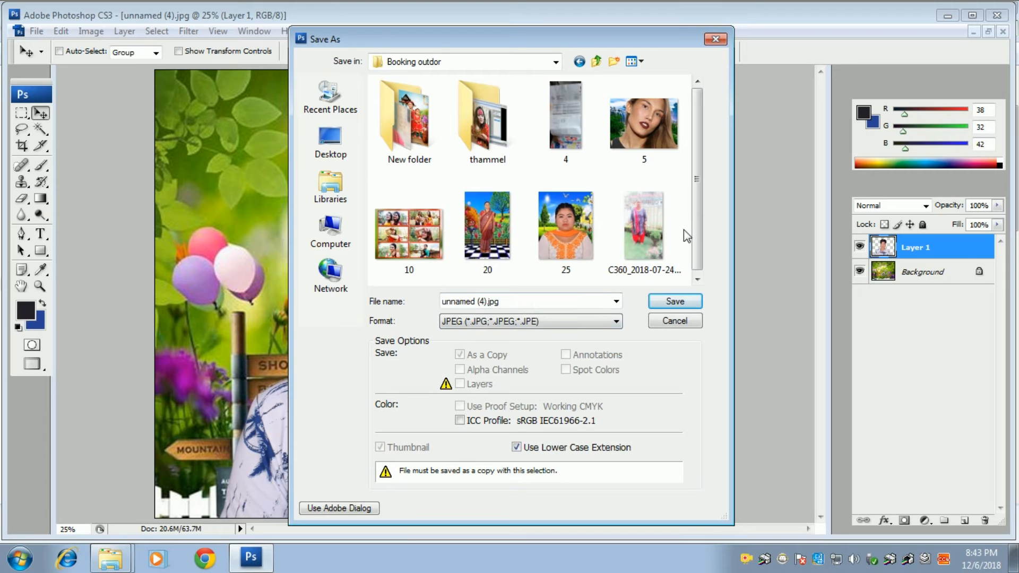
{"action": "left_click_drag", "start_coordinate": [694, 219], "coordinate": [687, 289]}
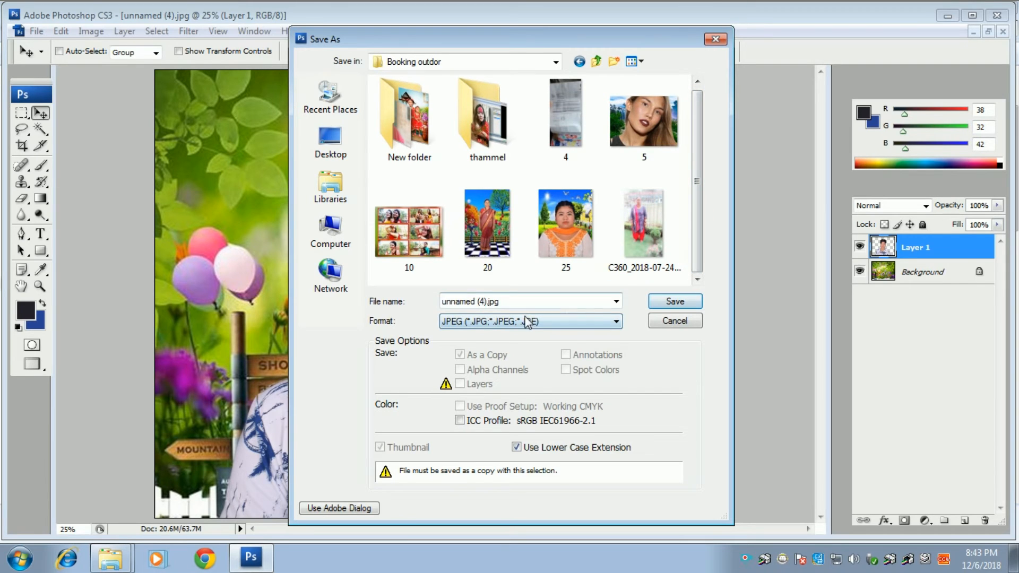
{"action": "left_click", "coordinate": [494, 302]}
{"action": "type", "text": "26"}
{"action": "left_click", "coordinate": [675, 301]}
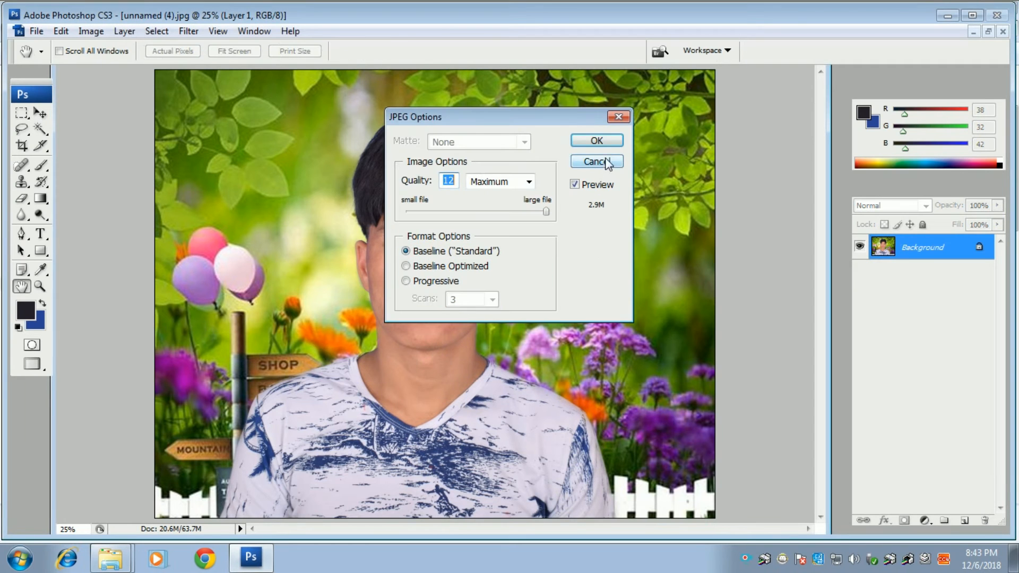
{"action": "left_click", "coordinate": [600, 141]}
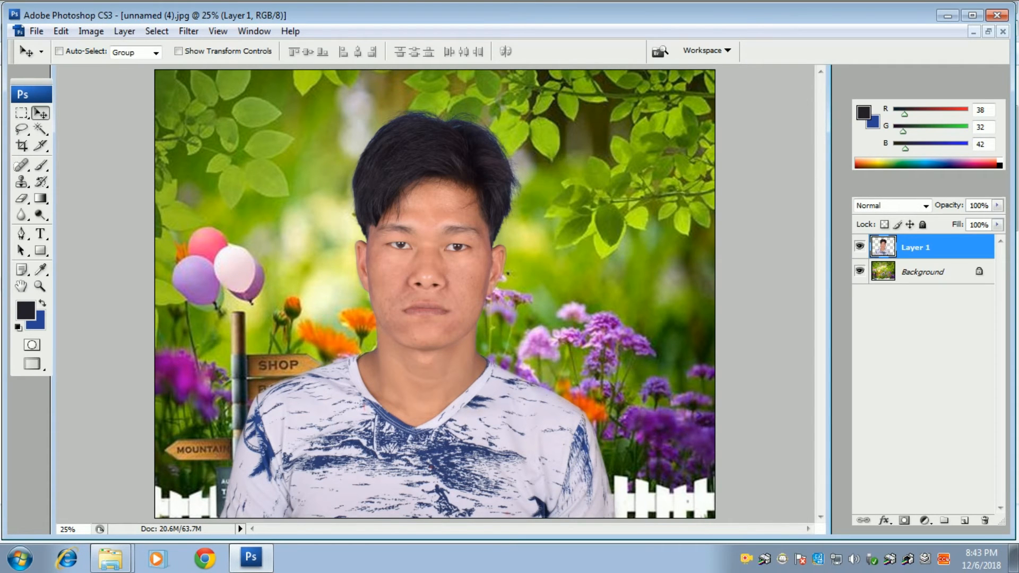
- Close both unnamed (4).jpg and DSC_0019.JPG without saving their changes
{"action": "left_click", "coordinate": [1002, 34]}
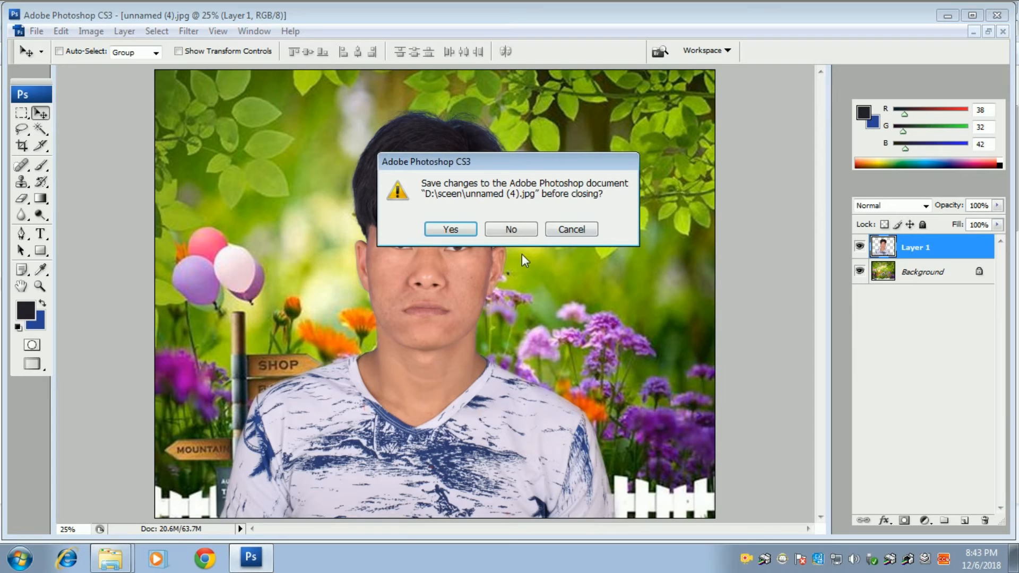
{"action": "left_click", "coordinate": [513, 228]}
{"action": "left_click", "coordinate": [1002, 31]}
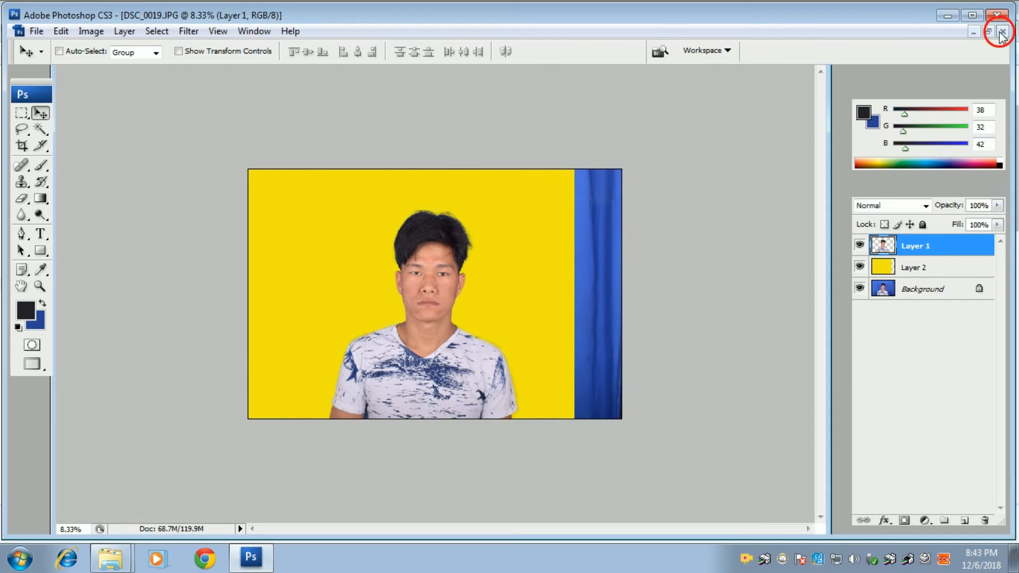
{"action": "left_click", "coordinate": [512, 231]}
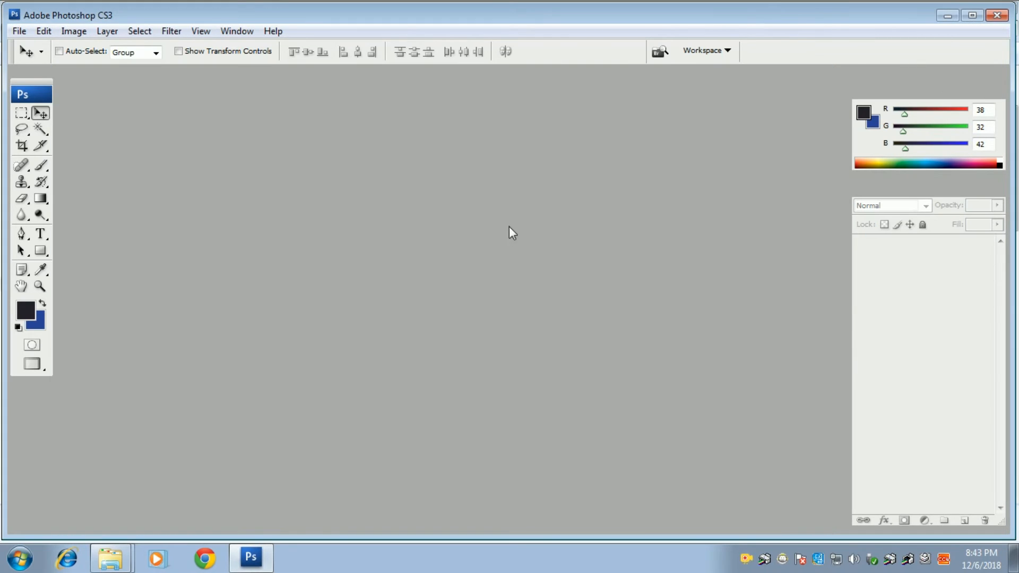
- Open 26.jpg from the Booking outdor folder and examine the man's face and hair edges up close
{"action": "double_click", "coordinate": [482, 199]}
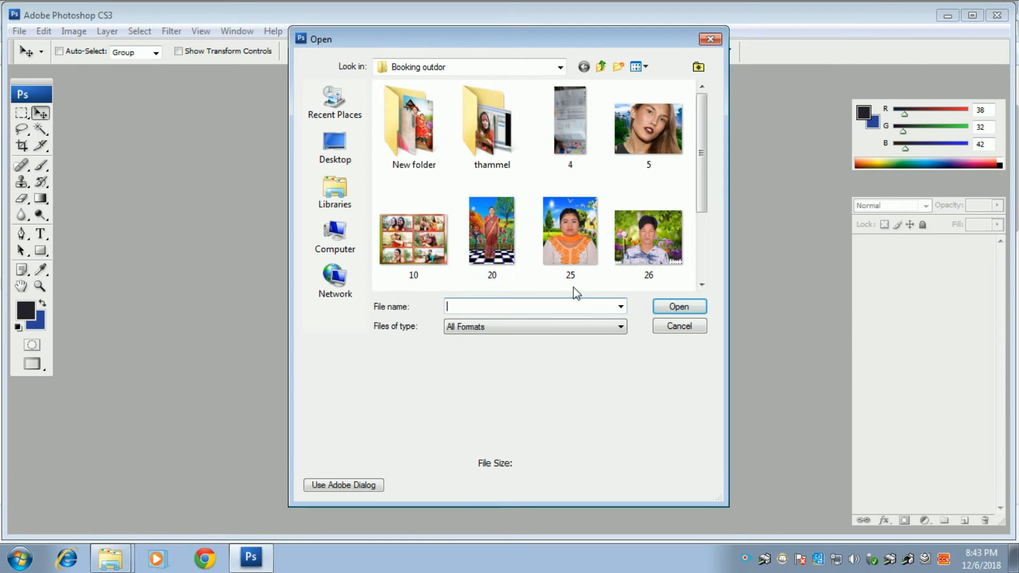
{"action": "double_click", "coordinate": [641, 245]}
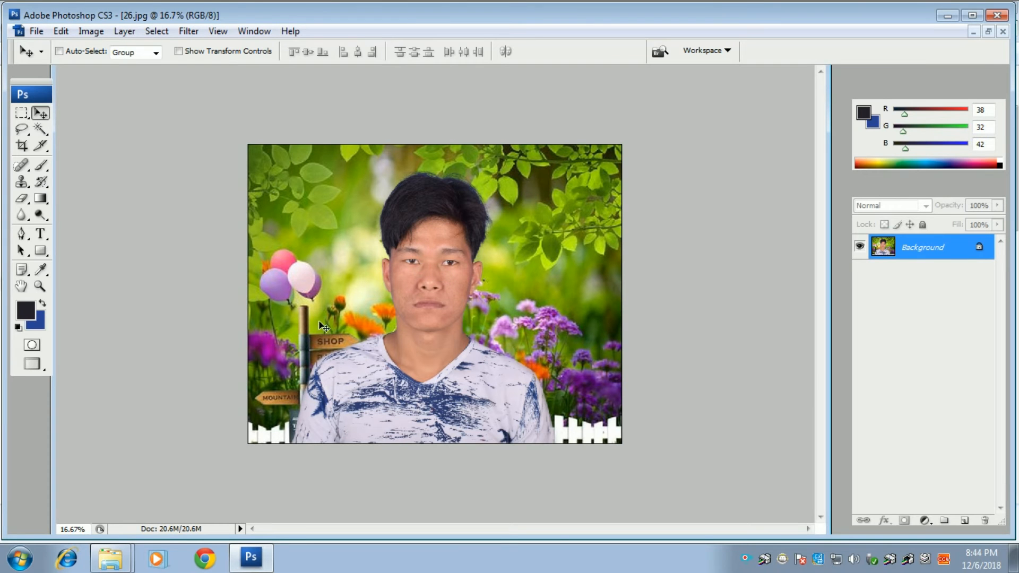
{"action": "key", "text": "ctrl+plus"}
{"action": "key", "text": "ctrl+plus"}
{"action": "key", "text": "ctrl+plus"}
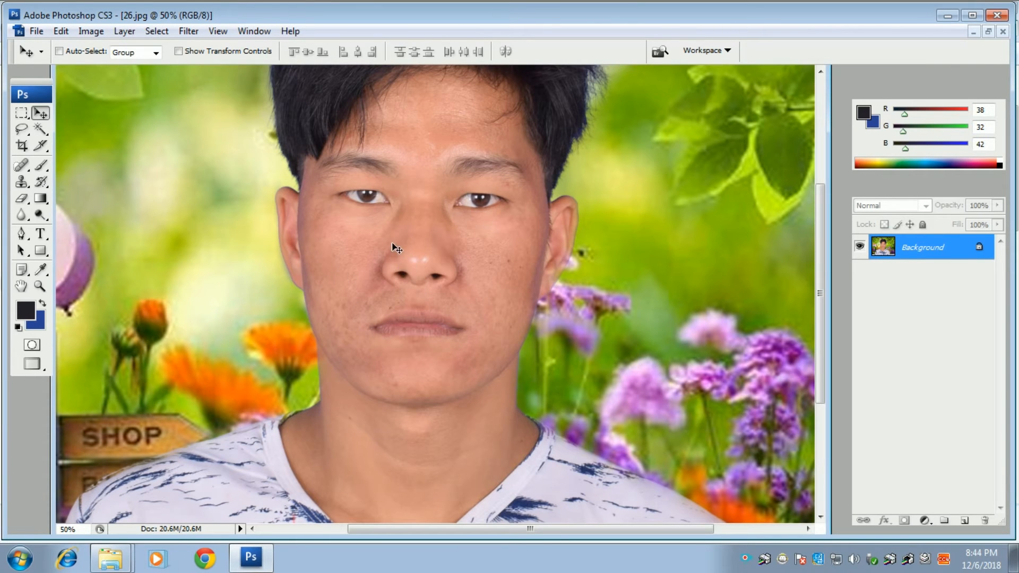
{"action": "left_click_drag", "start_coordinate": [421, 130], "coordinate": [432, 297]}
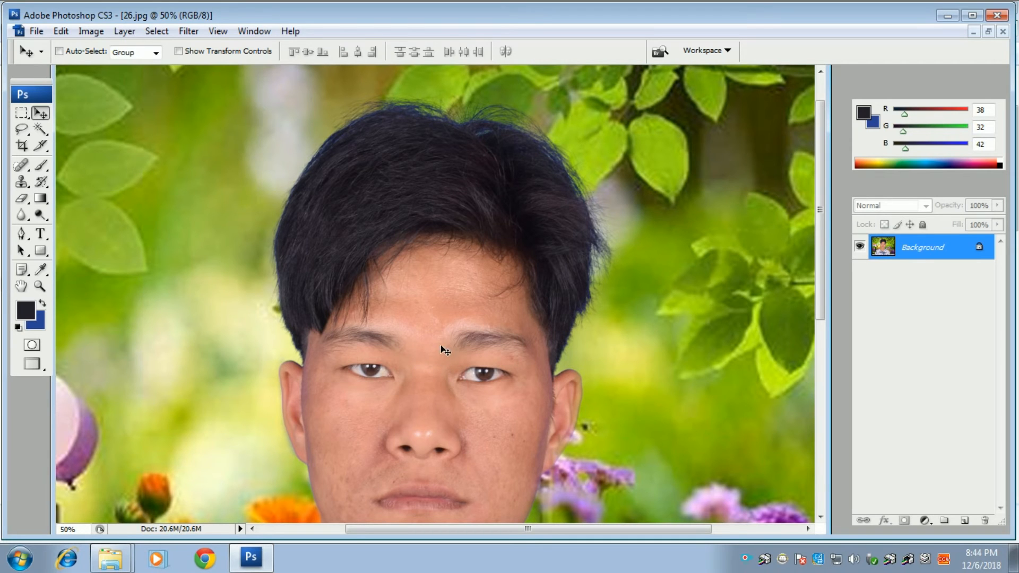
- Duplicate the Background of 26.jpg twice, stacking two full copies above it
{"action": "key", "text": "ctrl+minus"}
{"action": "key", "text": "ctrl+minus"}
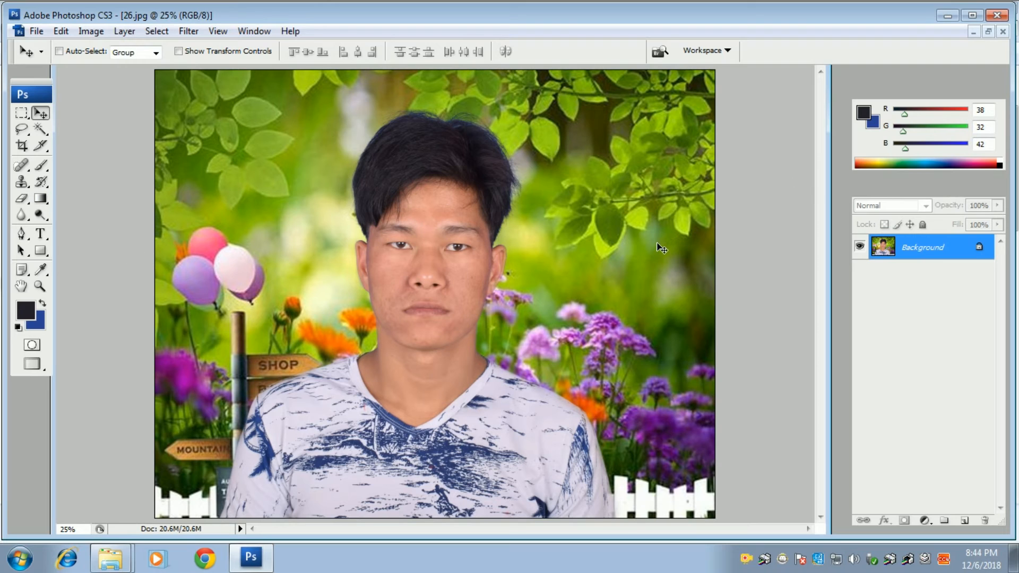
{"action": "key", "text": "ctrl+j"}
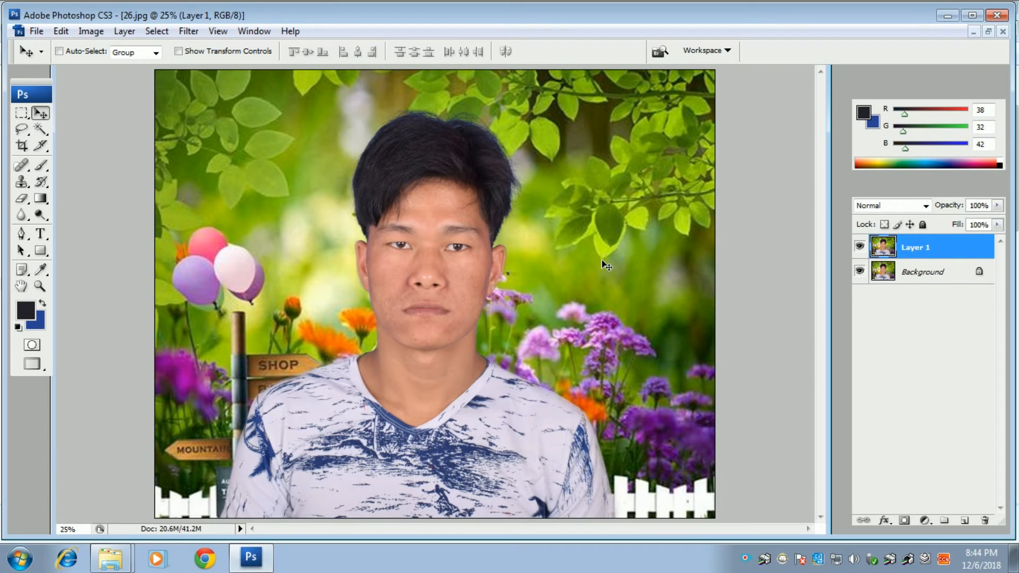
{"action": "key", "text": "ctrl+j"}
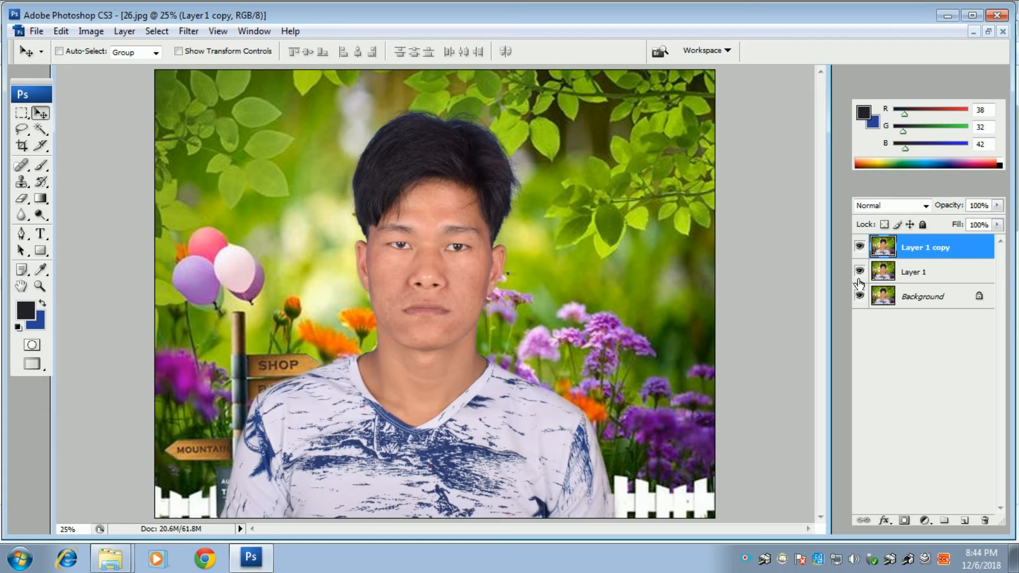
- Apply a Gaussian Blur with a 19.5-pixel radius to Layer 1 copy, checking the skin in the filter preview
{"action": "left_click", "coordinate": [186, 30]}
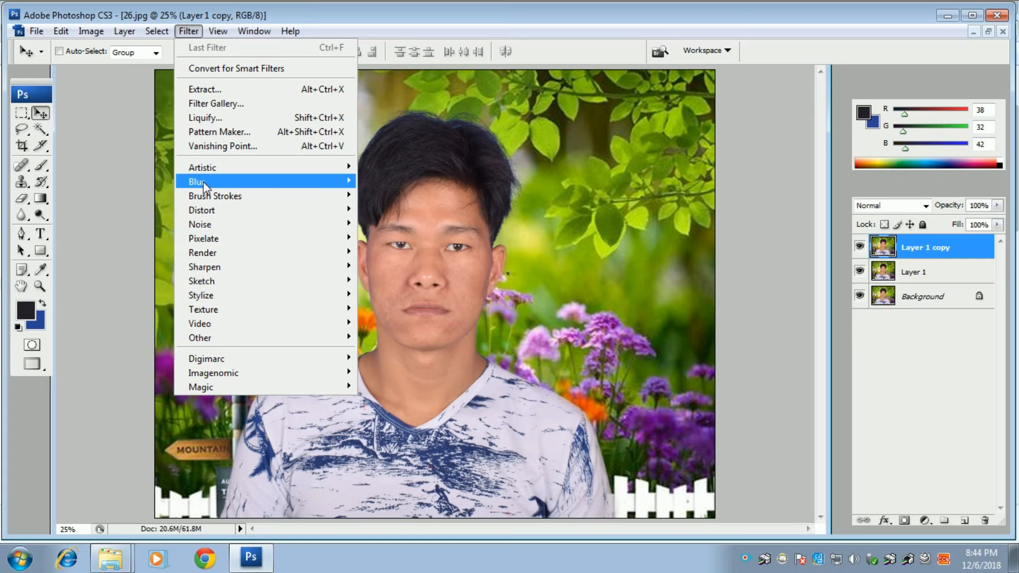
{"action": "mouse_move", "coordinate": [206, 185]}
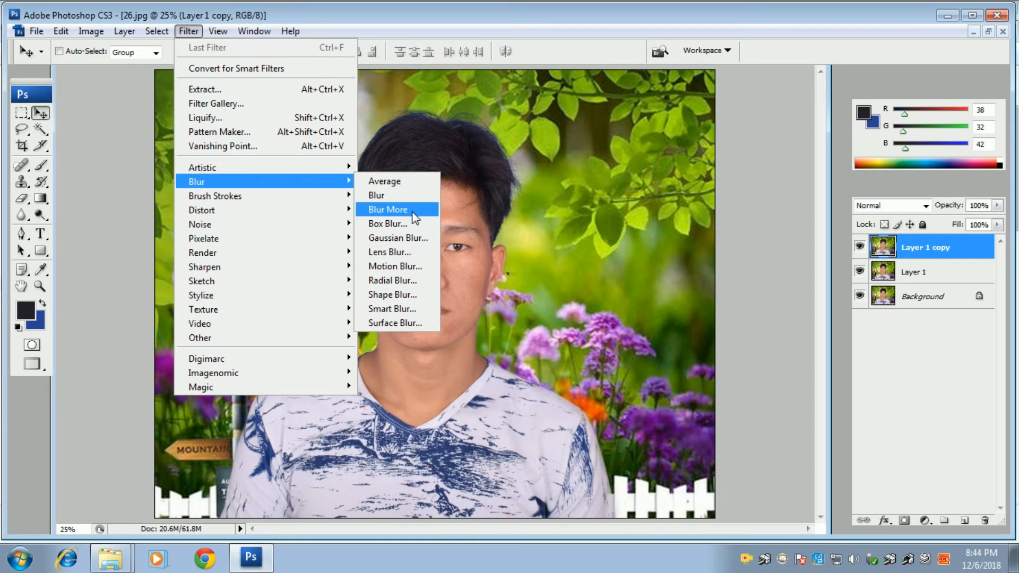
{"action": "left_click", "coordinate": [418, 243]}
{"action": "left_click_drag", "start_coordinate": [479, 110], "coordinate": [514, 133]}
{"action": "left_click", "coordinate": [489, 354]}
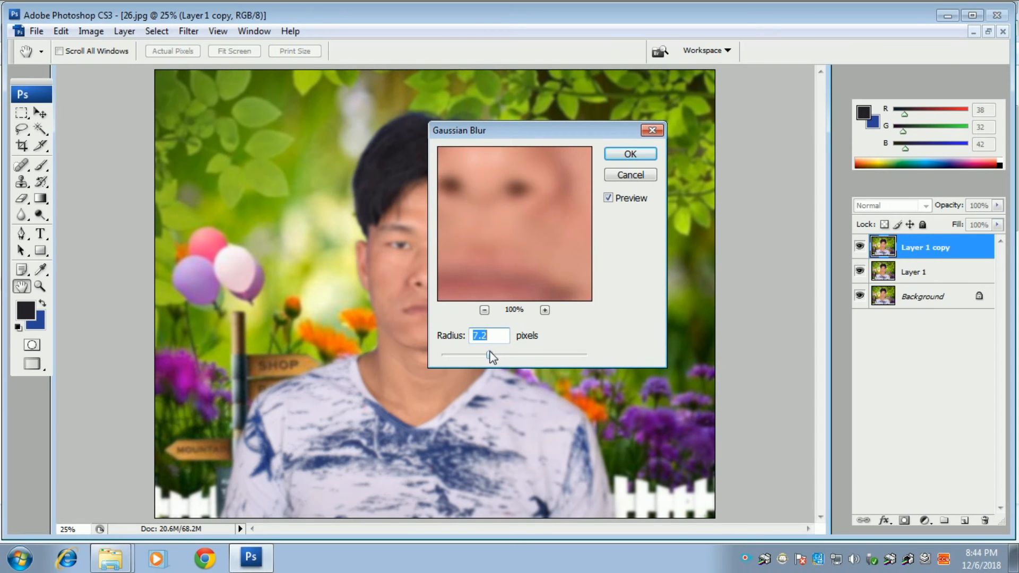
{"action": "left_click_drag", "start_coordinate": [489, 132], "coordinate": [566, 138]}
{"action": "left_click_drag", "start_coordinate": [622, 205], "coordinate": [581, 276]}
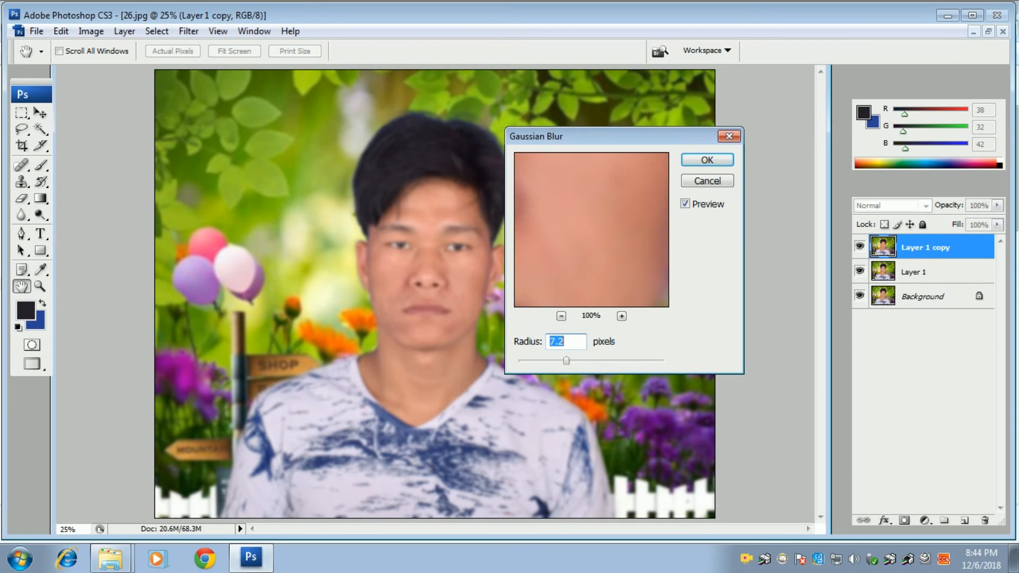
{"action": "left_click", "coordinate": [585, 362]}
{"action": "left_click_drag", "start_coordinate": [619, 263], "coordinate": [603, 308]}
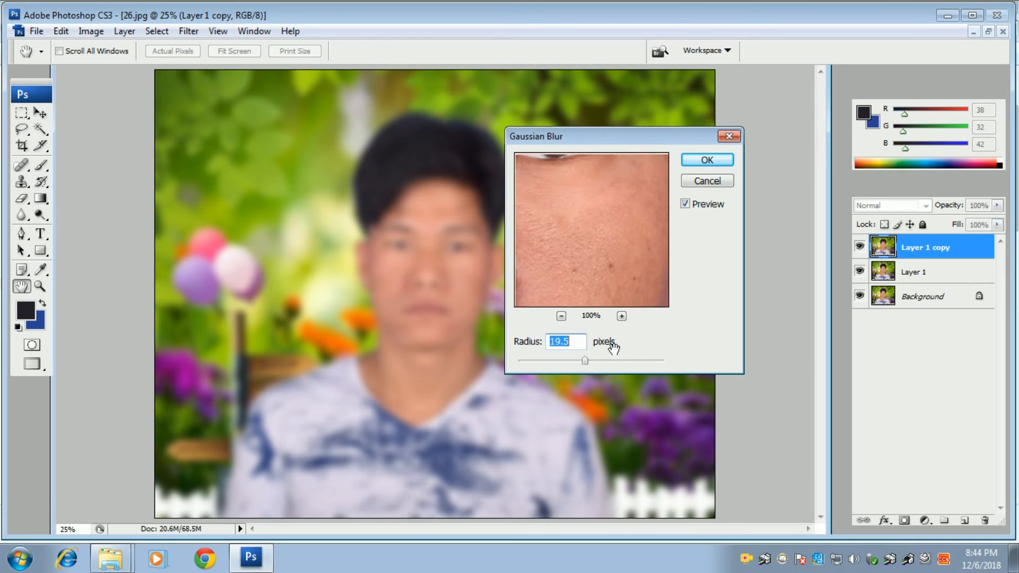
{"action": "left_click", "coordinate": [712, 160]}
{"action": "key", "text": "v"}
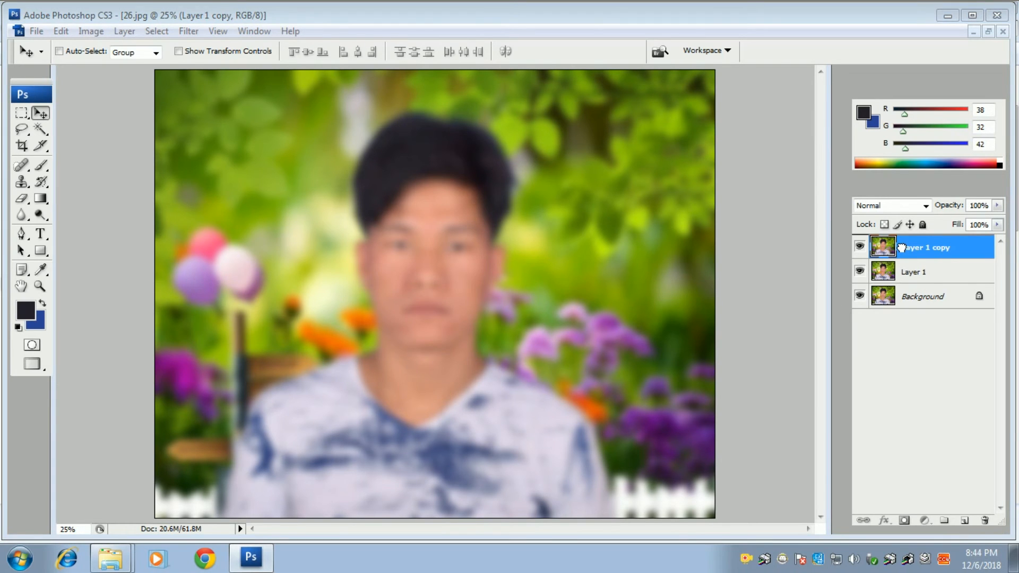
- Move the unblurred Layer 1 above Layer 1 copy and apply a High Pass filter with a very small radius to it
{"action": "left_click_drag", "start_coordinate": [913, 271], "coordinate": [898, 242]}
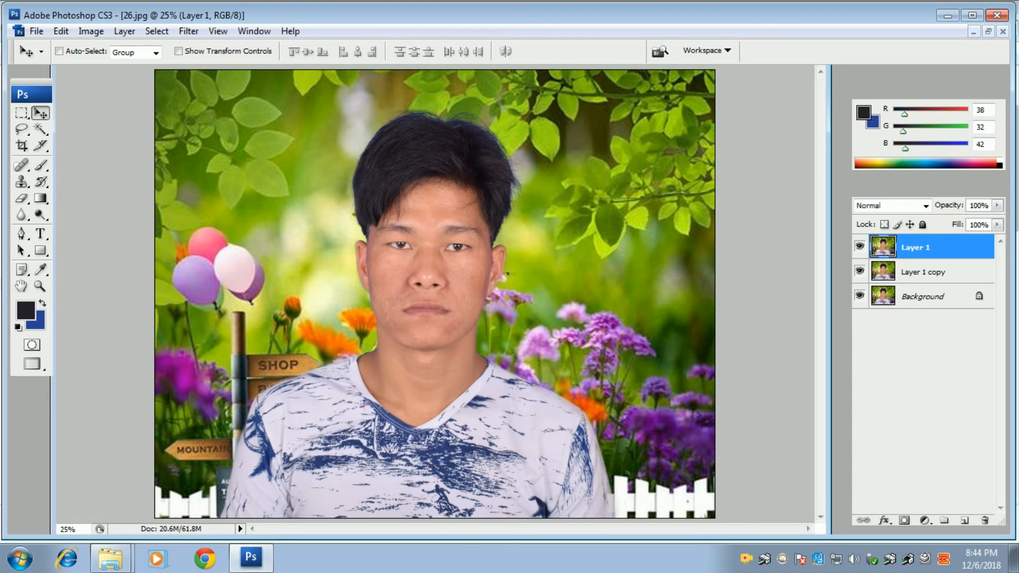
{"action": "left_click", "coordinate": [189, 32]}
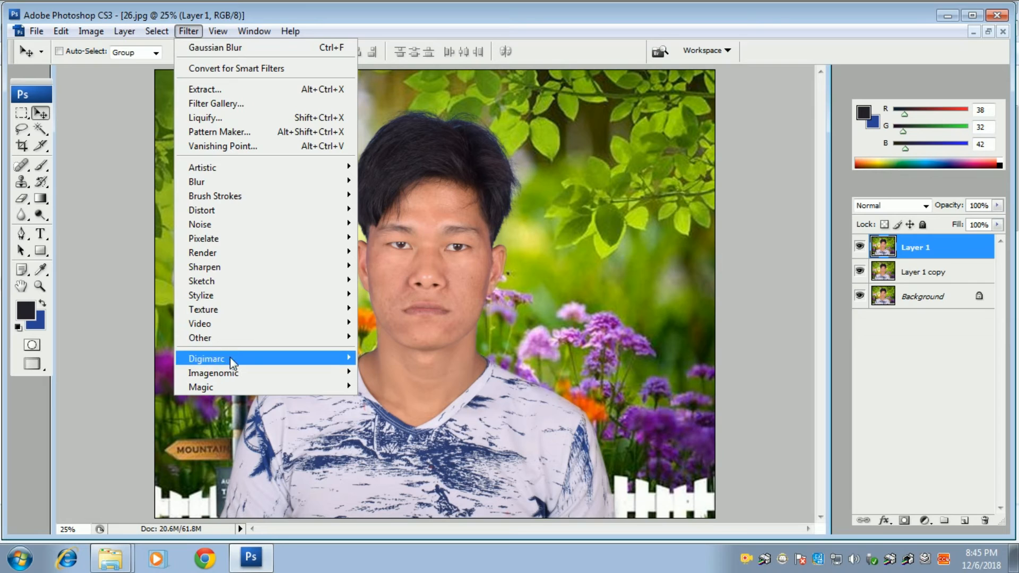
{"action": "mouse_move", "coordinate": [230, 337]}
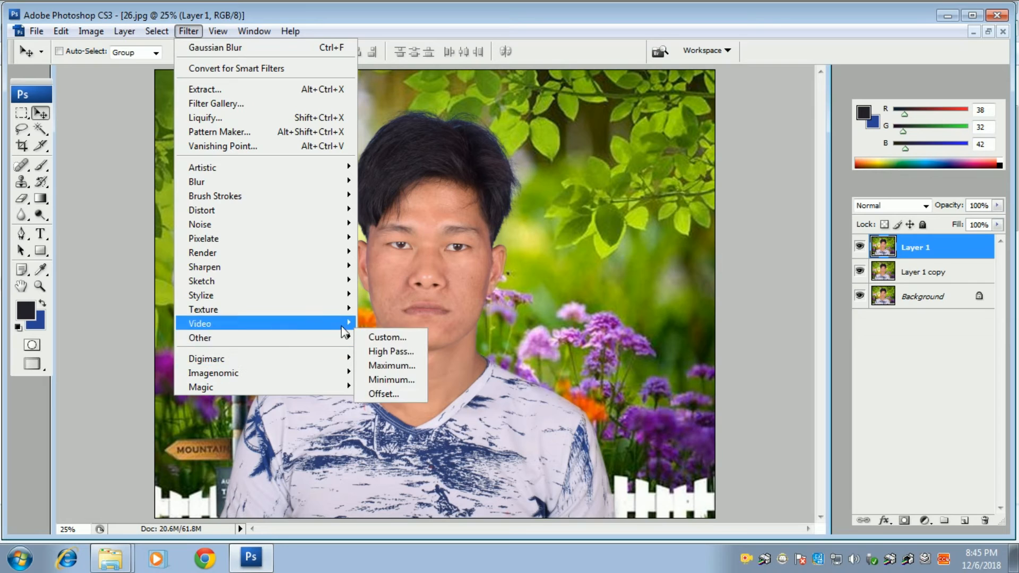
{"action": "left_click", "coordinate": [415, 351]}
{"action": "left_click_drag", "start_coordinate": [464, 336], "coordinate": [418, 331]}
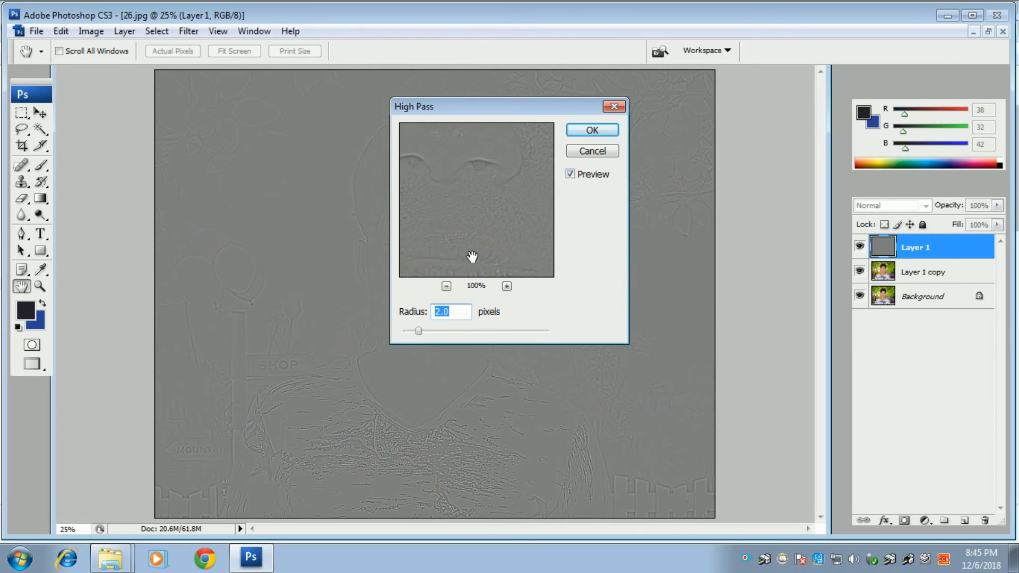
{"action": "left_click_drag", "start_coordinate": [532, 225], "coordinate": [418, 318]}
{"action": "left_click_drag", "start_coordinate": [501, 273], "coordinate": [500, 244]}
{"action": "left_click", "coordinate": [593, 137]}
{"action": "key", "text": "v"}
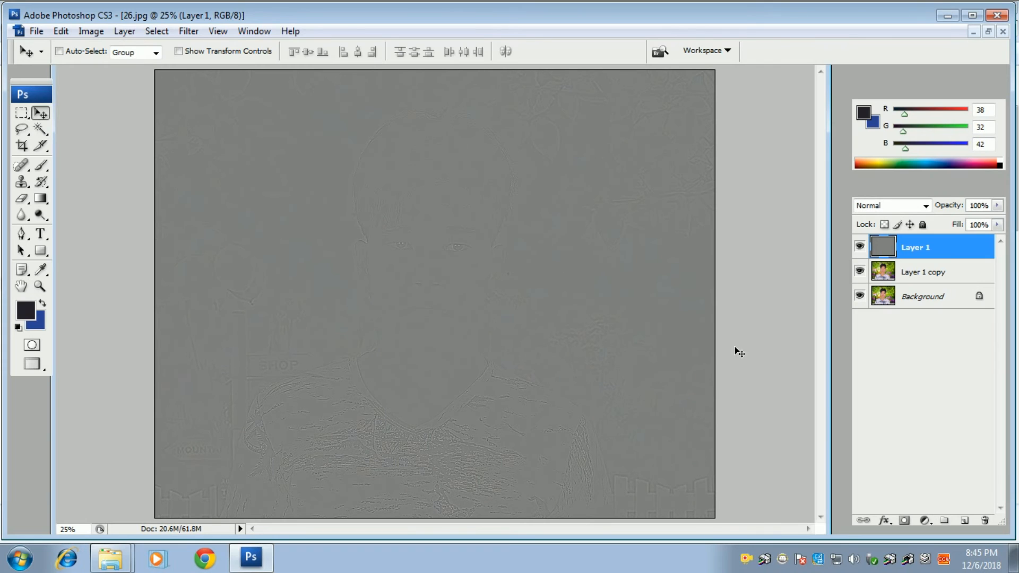
- Set the blend mode of the High Pass layer, Layer 1, to Vivid Light
{"action": "left_click", "coordinate": [925, 206]}
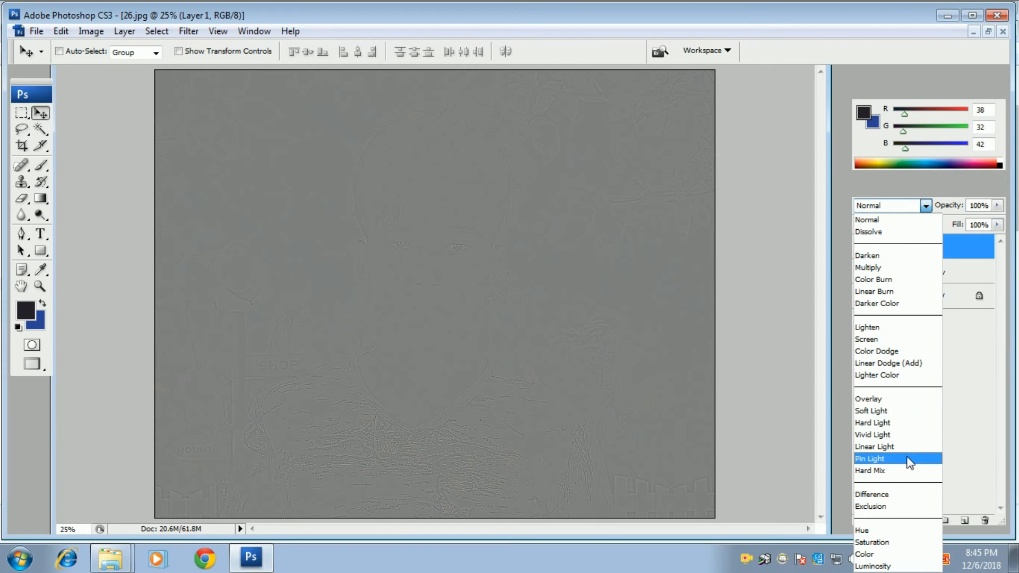
{"action": "left_click", "coordinate": [881, 435]}
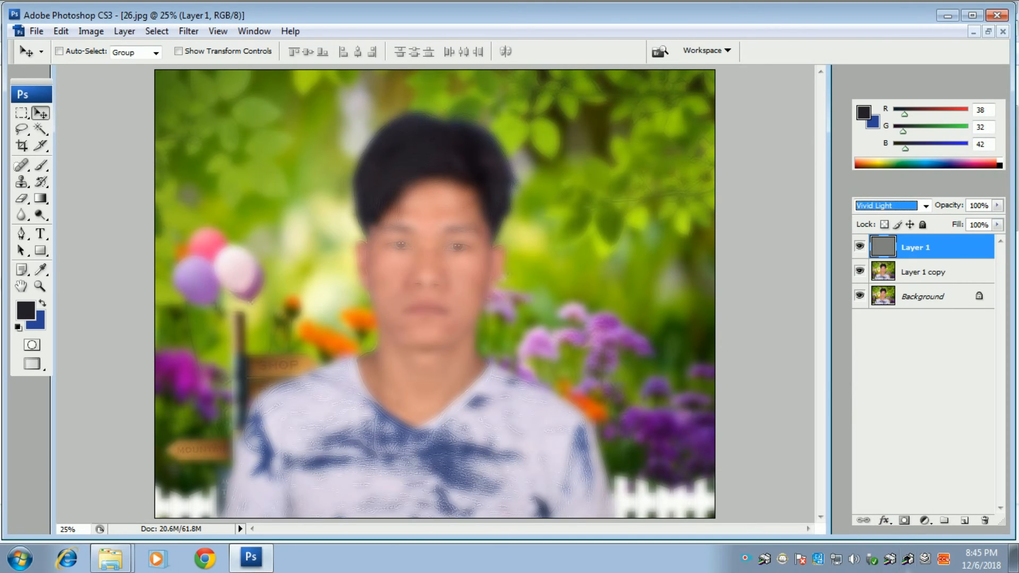
{"action": "left_click", "coordinate": [905, 521]}
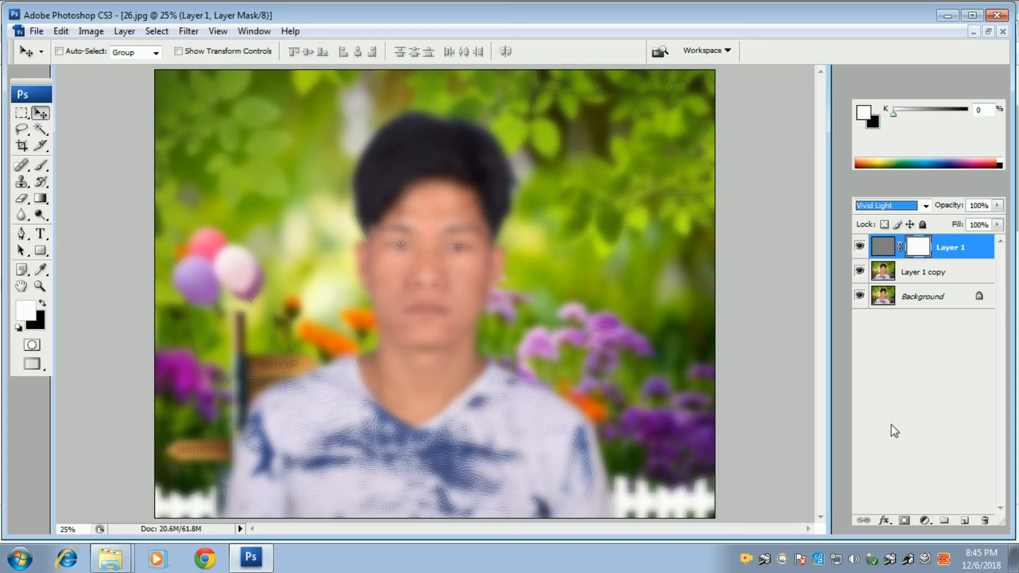
{"action": "key", "text": "ctrl+i"}
{"action": "key", "text": "ctrl+i"}
{"action": "key", "text": "ctrl+alt+z"}
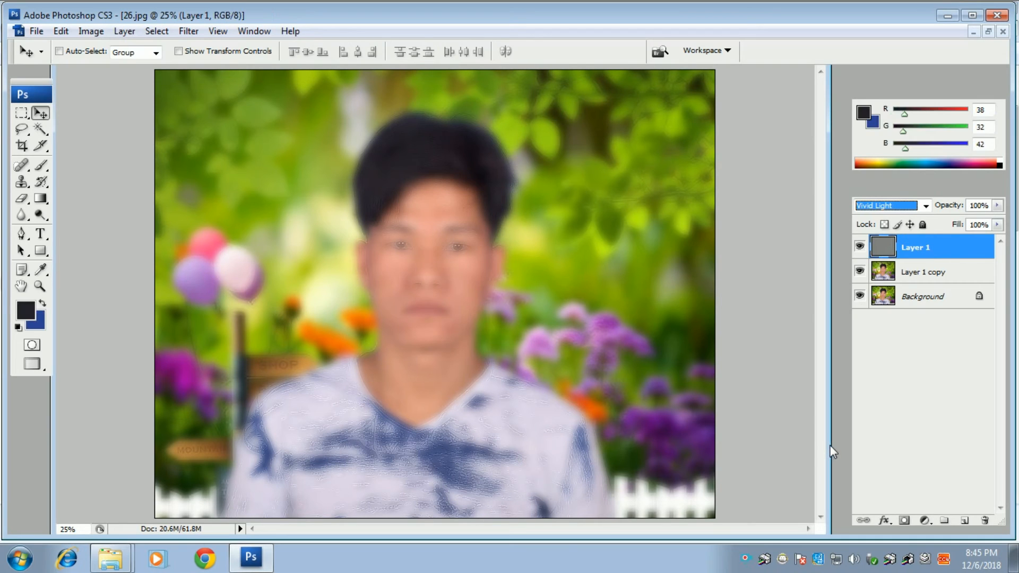
- Add a layer mask to the blurred Layer 1 copy and invert it to black
{"action": "left_click", "coordinate": [939, 274]}
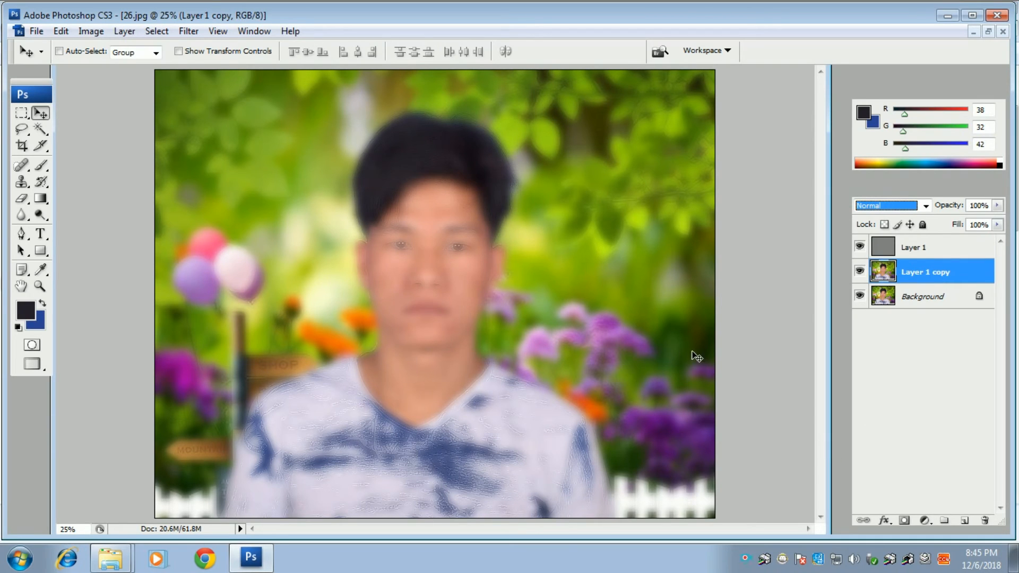
{"action": "left_click", "coordinate": [905, 520]}
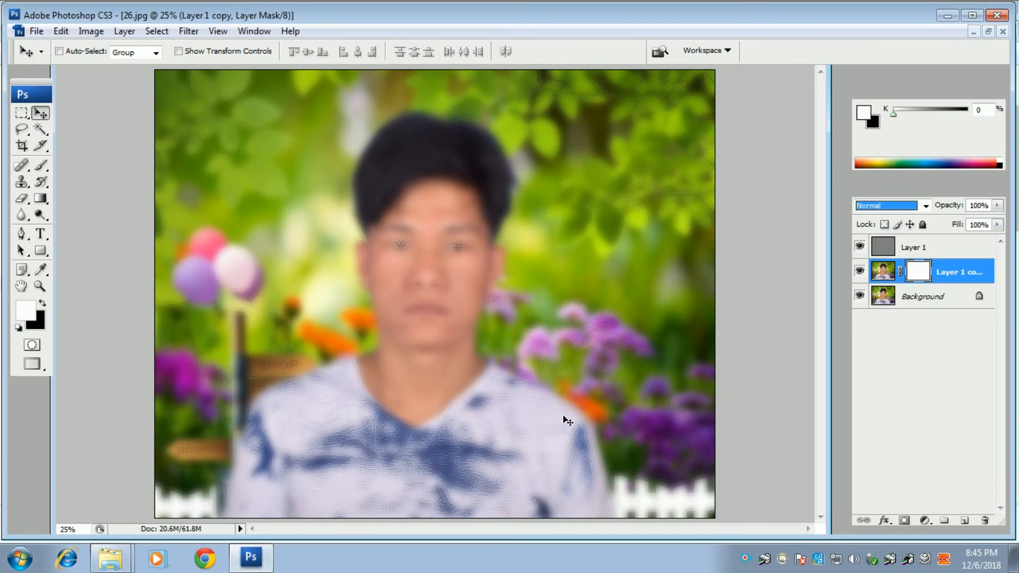
{"action": "key", "text": "ctrl+i"}
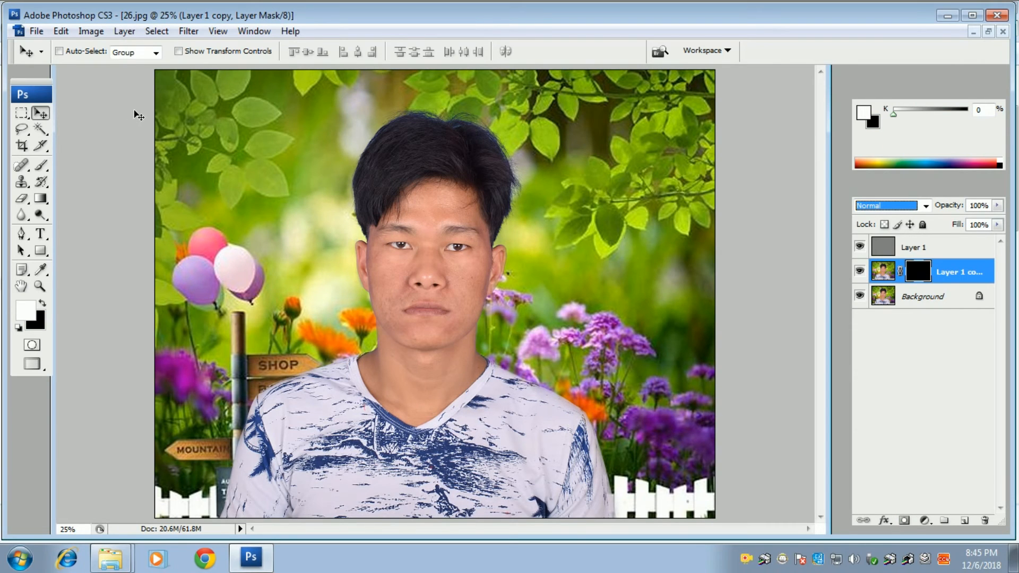
- Paint white on the mask with a 70-pixel brush to smooth the man's forehead and the cheek on the image's left side
{"action": "key", "text": "ctrl+plus"}
{"action": "key", "text": "ctrl+plus"}
{"action": "key", "text": "ctrl+plus"}
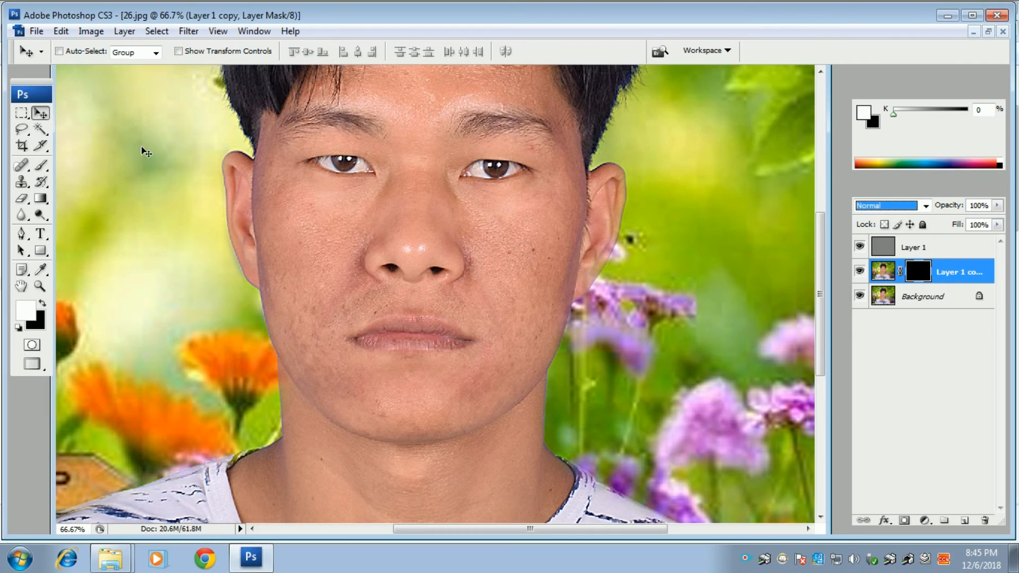
{"action": "left_click_drag", "start_coordinate": [308, 239], "coordinate": [345, 362]}
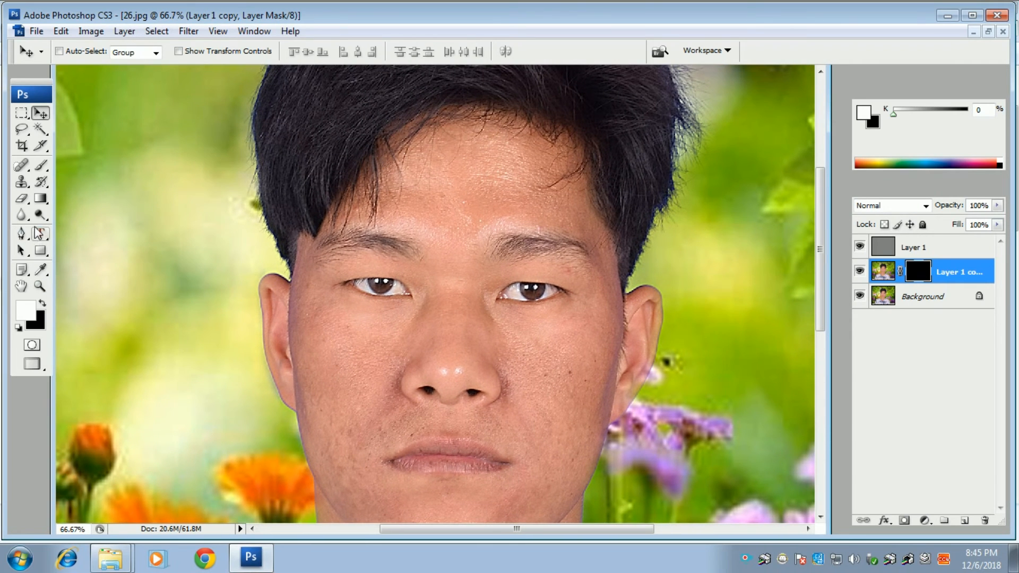
{"action": "left_click", "coordinate": [41, 166]}
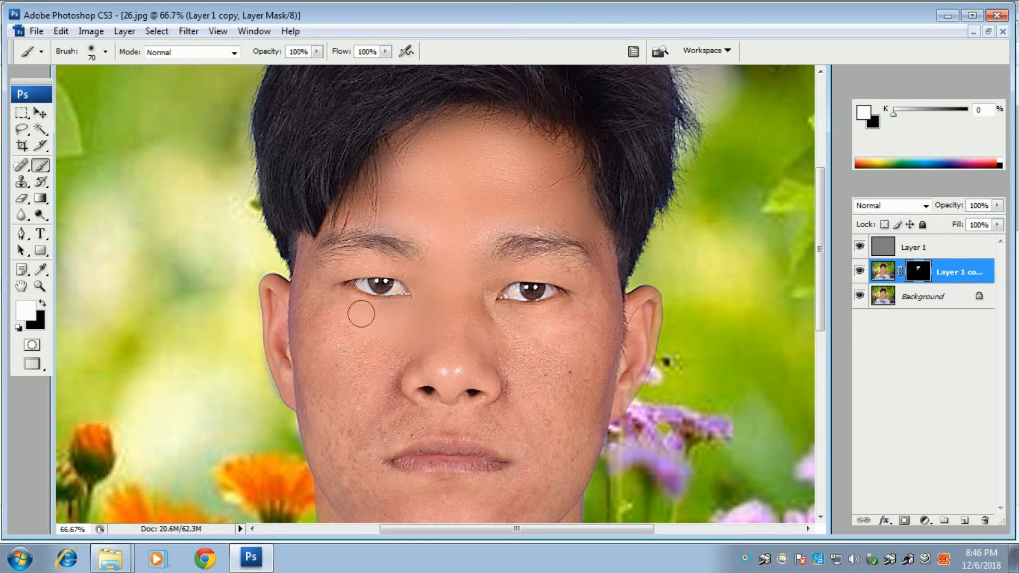
{"action": "mouse_move", "coordinate": [315, 309]}
{"action": "left_mouse_down"}
{"action": "mouse_move", "coordinate": [302, 317]}
{"action": "mouse_move", "coordinate": [325, 385]}
{"action": "left_mouse_up"}
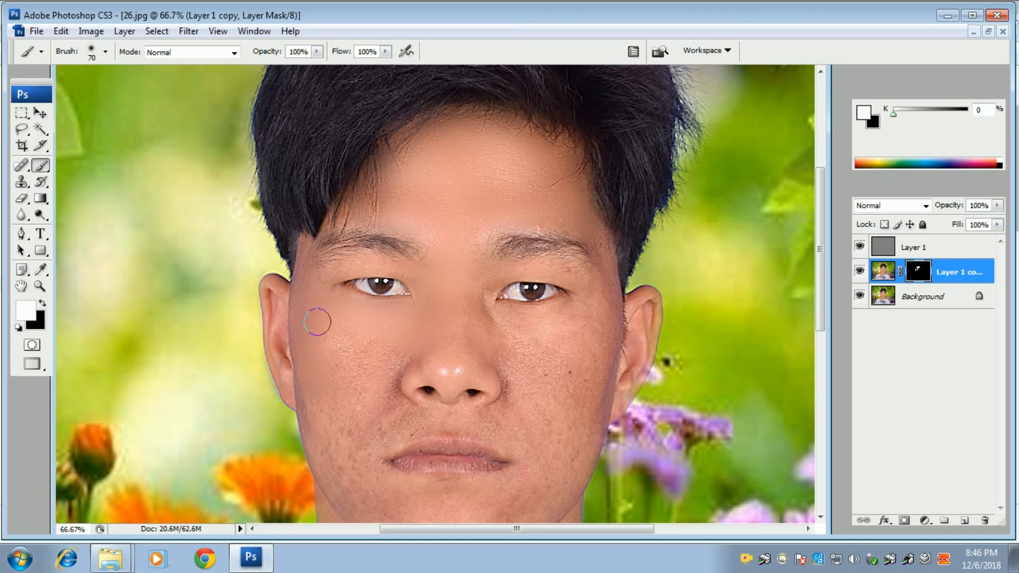
{"action": "mouse_move", "coordinate": [335, 321]}
{"action": "left_mouse_down"}
{"action": "mouse_move", "coordinate": [348, 372]}
{"action": "mouse_move", "coordinate": [353, 346]}
{"action": "mouse_move", "coordinate": [374, 346]}
{"action": "mouse_move", "coordinate": [360, 376]}
{"action": "mouse_move", "coordinate": [401, 353]}
{"action": "mouse_move", "coordinate": [375, 391]}
{"action": "mouse_move", "coordinate": [388, 367]}
{"action": "left_mouse_up"}
{"action": "mouse_move", "coordinate": [355, 398]}
{"action": "left_mouse_down"}
{"action": "mouse_move", "coordinate": [338, 433]}
{"action": "mouse_move", "coordinate": [325, 336]}
{"action": "left_mouse_up"}
- Paint white on the mask over the jaw, chin, upper lip area, nose and other cheek, keeping the lips and eyes sharp
{"action": "scroll", "coordinate": [322, 289], "scroll_direction": "down", "scroll_amount": 5}
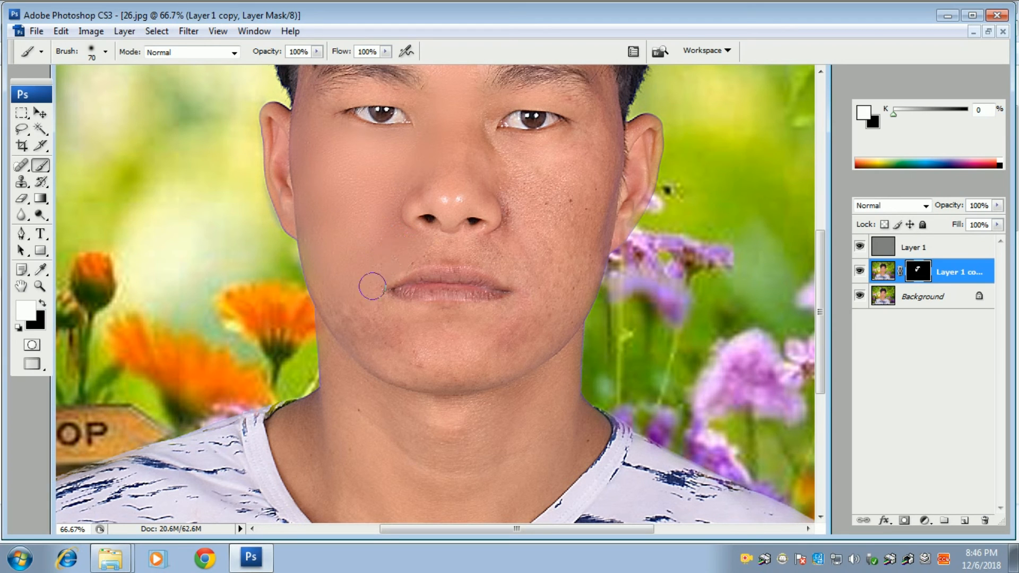
{"action": "left_click_drag", "start_coordinate": [357, 278], "coordinate": [338, 174]}
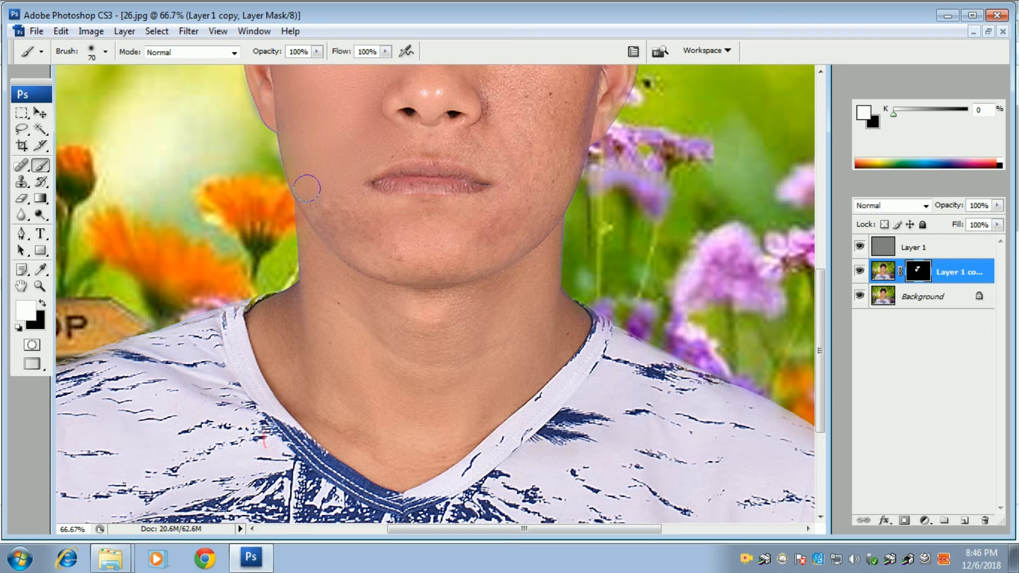
{"action": "mouse_move", "coordinate": [372, 223]}
{"action": "left_mouse_down"}
{"action": "mouse_move", "coordinate": [396, 247]}
{"action": "mouse_move", "coordinate": [393, 263]}
{"action": "mouse_move", "coordinate": [353, 252]}
{"action": "mouse_move", "coordinate": [419, 263]}
{"action": "mouse_move", "coordinate": [418, 238]}
{"action": "mouse_move", "coordinate": [389, 210]}
{"action": "mouse_move", "coordinate": [458, 221]}
{"action": "mouse_move", "coordinate": [411, 235]}
{"action": "mouse_move", "coordinate": [454, 248]}
{"action": "mouse_move", "coordinate": [505, 215]}
{"action": "left_mouse_up"}
{"action": "mouse_move", "coordinate": [401, 163]}
{"action": "left_mouse_down"}
{"action": "mouse_move", "coordinate": [420, 137]}
{"action": "mouse_move", "coordinate": [394, 147]}
{"action": "mouse_move", "coordinate": [475, 148]}
{"action": "mouse_move", "coordinate": [454, 137]}
{"action": "mouse_move", "coordinate": [488, 150]}
{"action": "mouse_move", "coordinate": [425, 144]}
{"action": "mouse_move", "coordinate": [484, 153]}
{"action": "mouse_move", "coordinate": [511, 189]}
{"action": "mouse_move", "coordinate": [506, 149]}
{"action": "mouse_move", "coordinate": [518, 148]}
{"action": "mouse_move", "coordinate": [518, 196]}
{"action": "mouse_move", "coordinate": [538, 152]}
{"action": "mouse_move", "coordinate": [541, 191]}
{"action": "left_mouse_up"}
{"action": "left_click", "coordinate": [484, 154]}
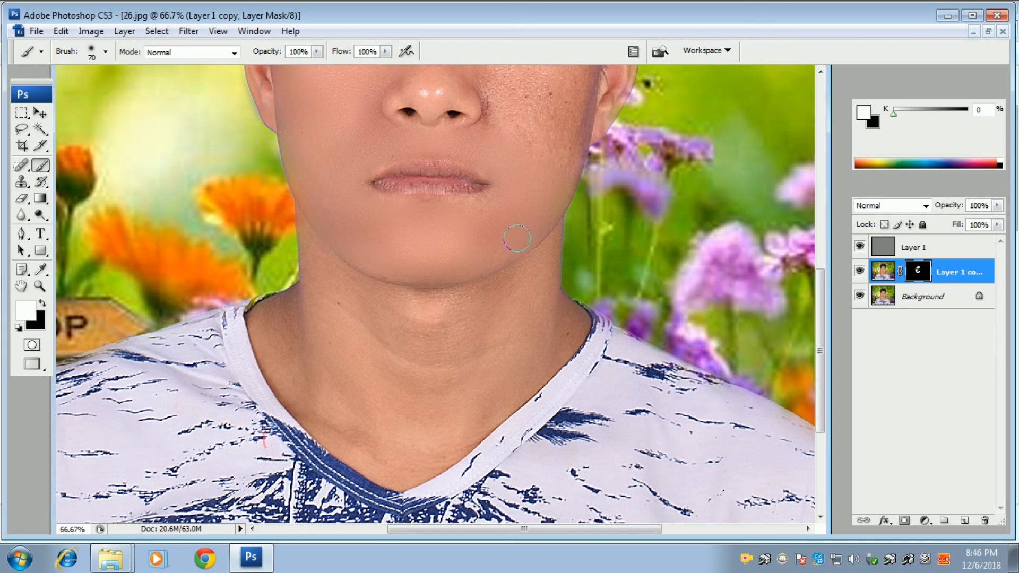
{"action": "mouse_move", "coordinate": [489, 207]}
{"action": "left_mouse_down"}
{"action": "mouse_move", "coordinate": [445, 212]}
{"action": "mouse_move", "coordinate": [489, 209]}
{"action": "mouse_move", "coordinate": [476, 230]}
{"action": "mouse_move", "coordinate": [443, 211]}
{"action": "mouse_move", "coordinate": [422, 218]}
{"action": "mouse_move", "coordinate": [486, 206]}
{"action": "left_mouse_up"}
{"action": "mouse_move", "coordinate": [536, 163]}
{"action": "left_mouse_down"}
{"action": "mouse_move", "coordinate": [539, 135]}
{"action": "mouse_move", "coordinate": [480, 261]}
{"action": "left_mouse_up"}
{"action": "mouse_move", "coordinate": [403, 161]}
{"action": "left_mouse_down"}
{"action": "mouse_move", "coordinate": [417, 210]}
{"action": "mouse_move", "coordinate": [432, 206]}
{"action": "mouse_move", "coordinate": [420, 194]}
{"action": "mouse_move", "coordinate": [503, 195]}
{"action": "mouse_move", "coordinate": [456, 251]}
{"action": "mouse_move", "coordinate": [421, 222]}
{"action": "mouse_move", "coordinate": [431, 288]}
{"action": "mouse_move", "coordinate": [432, 257]}
{"action": "mouse_move", "coordinate": [430, 287]}
{"action": "mouse_move", "coordinate": [511, 253]}
{"action": "mouse_move", "coordinate": [512, 282]}
{"action": "mouse_move", "coordinate": [527, 239]}
{"action": "left_mouse_up"}
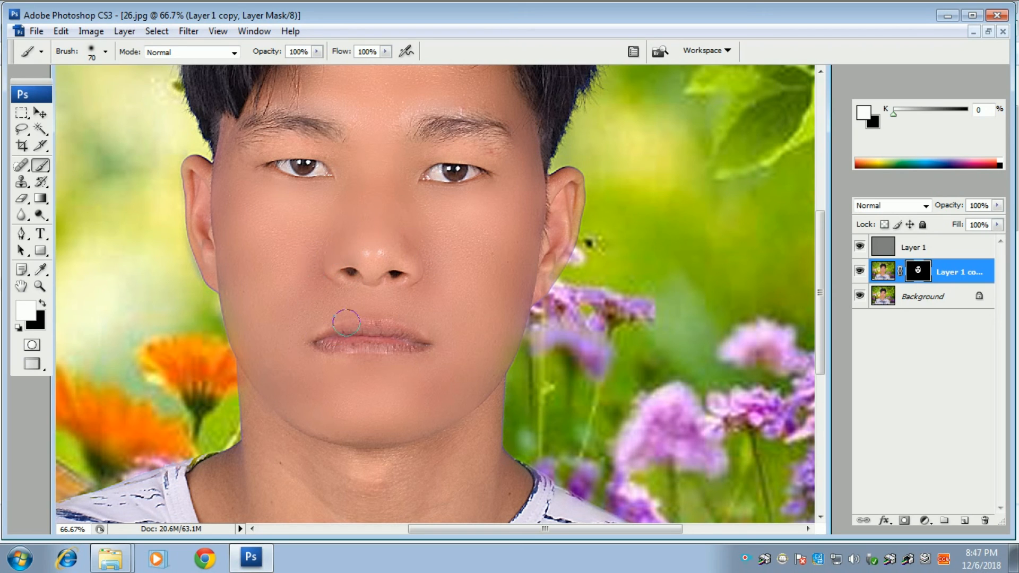
- Paint the mask over the neck down to the V-neck collar, undoing the stroke that blurs the collar and repainting the skin beside it
{"action": "scroll", "coordinate": [462, 291], "scroll_direction": "down", "scroll_amount": 5}
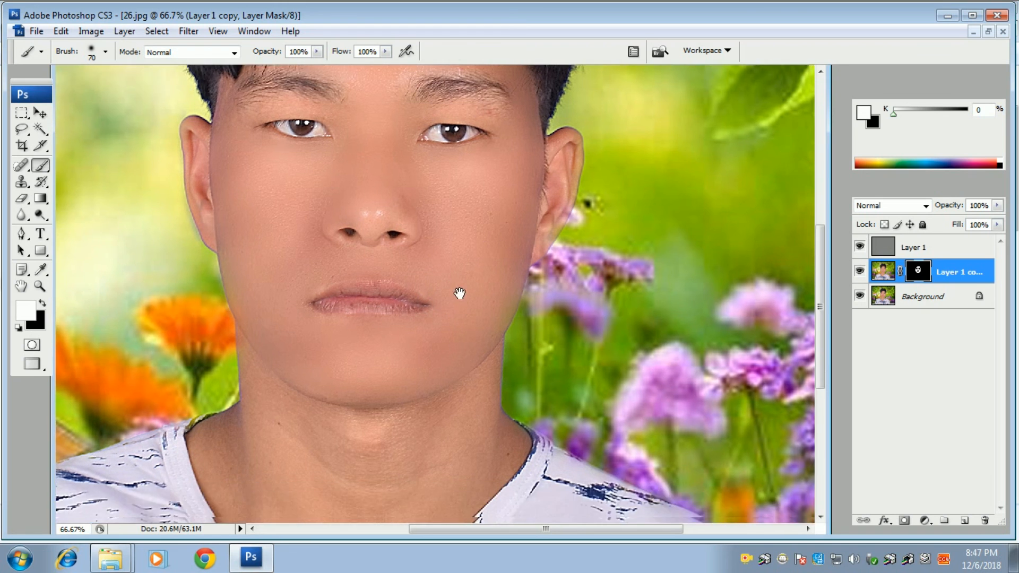
{"action": "mouse_move", "coordinate": [424, 256]}
{"action": "left_mouse_down"}
{"action": "mouse_move", "coordinate": [418, 225]}
{"action": "mouse_move", "coordinate": [358, 241]}
{"action": "mouse_move", "coordinate": [363, 231]}
{"action": "mouse_move", "coordinate": [278, 235]}
{"action": "mouse_move", "coordinate": [263, 205]}
{"action": "left_mouse_up"}
{"action": "mouse_move", "coordinate": [230, 158]}
{"action": "left_mouse_down"}
{"action": "mouse_move", "coordinate": [240, 183]}
{"action": "mouse_move", "coordinate": [243, 276]}
{"action": "mouse_move", "coordinate": [238, 226]}
{"action": "mouse_move", "coordinate": [216, 273]}
{"action": "mouse_move", "coordinate": [212, 242]}
{"action": "mouse_move", "coordinate": [193, 267]}
{"action": "mouse_move", "coordinate": [225, 319]}
{"action": "mouse_move", "coordinate": [213, 291]}
{"action": "mouse_move", "coordinate": [254, 320]}
{"action": "mouse_move", "coordinate": [234, 273]}
{"action": "mouse_move", "coordinate": [276, 313]}
{"action": "mouse_move", "coordinate": [261, 227]}
{"action": "mouse_move", "coordinate": [298, 268]}
{"action": "mouse_move", "coordinate": [283, 235]}
{"action": "mouse_move", "coordinate": [338, 278]}
{"action": "mouse_move", "coordinate": [315, 260]}
{"action": "mouse_move", "coordinate": [411, 258]}
{"action": "left_mouse_up"}
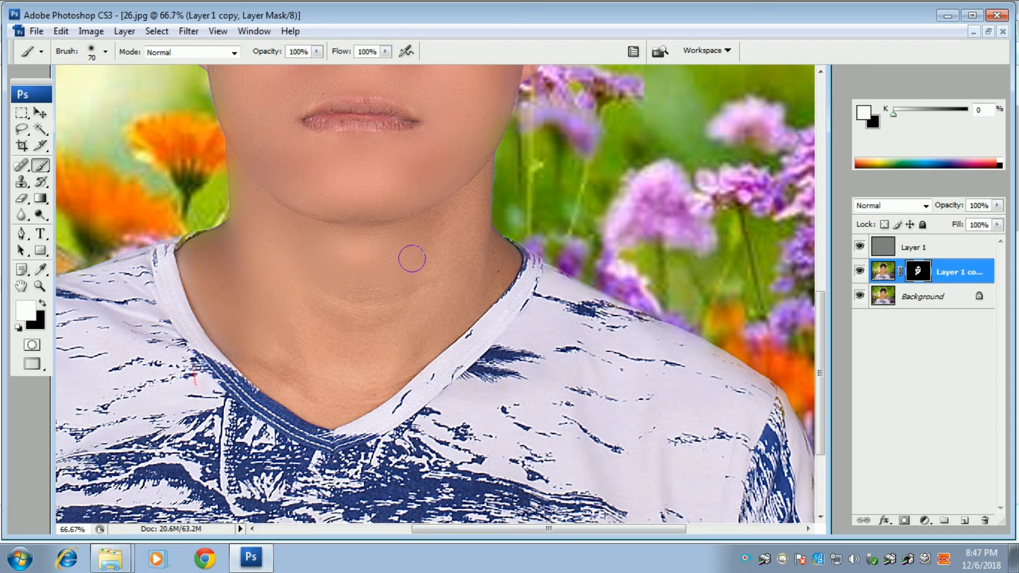
{"action": "mouse_move", "coordinate": [335, 320]}
{"action": "left_mouse_down"}
{"action": "mouse_move", "coordinate": [330, 284]}
{"action": "mouse_move", "coordinate": [299, 387]}
{"action": "mouse_move", "coordinate": [289, 329]}
{"action": "left_mouse_up"}
{"action": "mouse_move", "coordinate": [276, 363]}
{"action": "left_mouse_down"}
{"action": "mouse_move", "coordinate": [254, 351]}
{"action": "mouse_move", "coordinate": [319, 405]}
{"action": "left_mouse_up"}
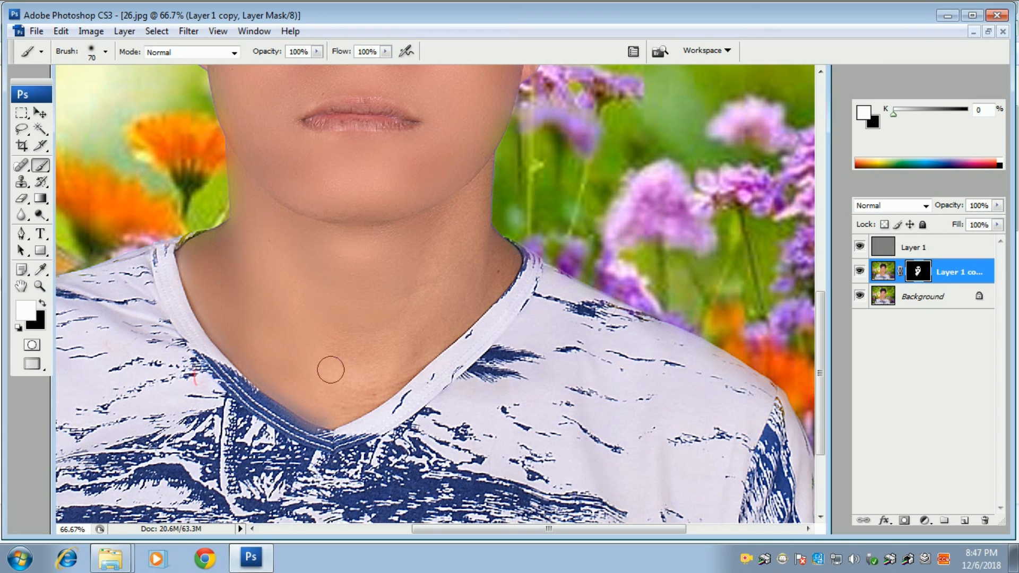
{"action": "key", "text": "ctrl+alt+z"}
{"action": "mouse_move", "coordinate": [256, 375]}
{"action": "left_mouse_down"}
{"action": "mouse_move", "coordinate": [316, 400]}
{"action": "mouse_move", "coordinate": [313, 408]}
{"action": "left_mouse_up"}
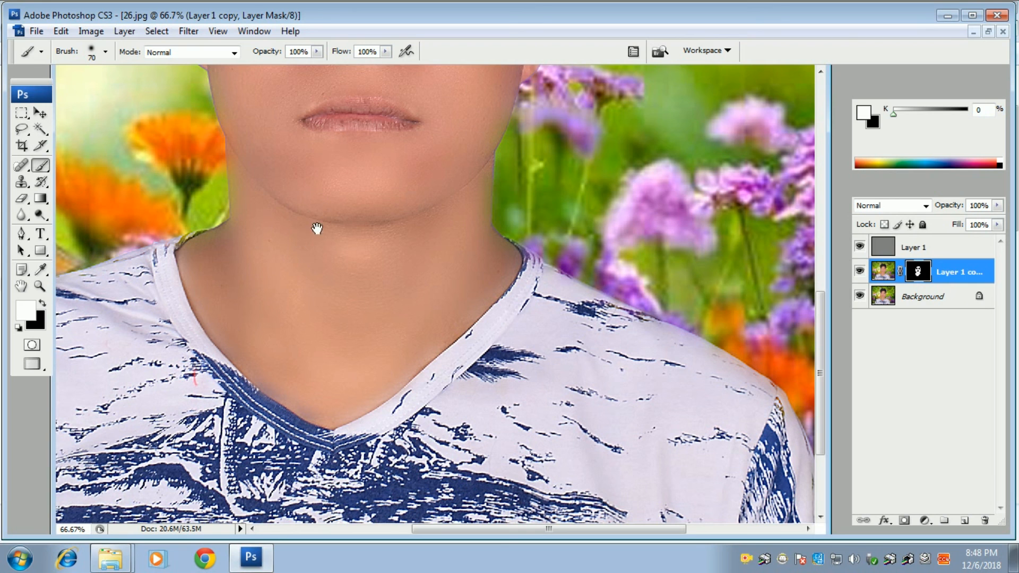
- Reduce the brush to 45 pixels and touch up the mask on the remaining skin around the eyes and eyebrows
{"action": "left_click_drag", "start_coordinate": [316, 183], "coordinate": [319, 329]}
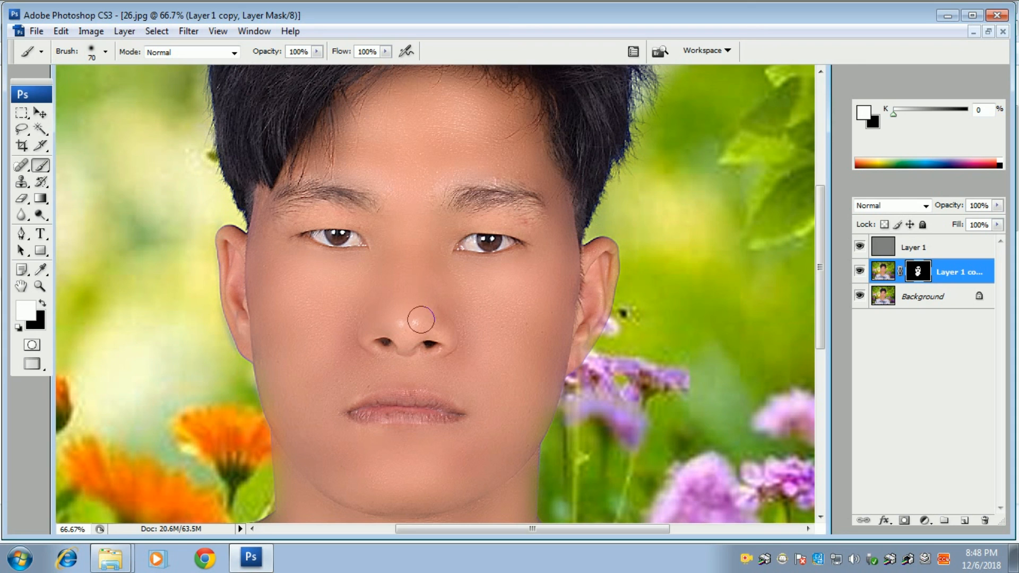
{"action": "key", "text": "ctrl+minus"}
{"action": "key", "text": "ctrl+minus"}
{"action": "key", "text": "ctrl+minus"}
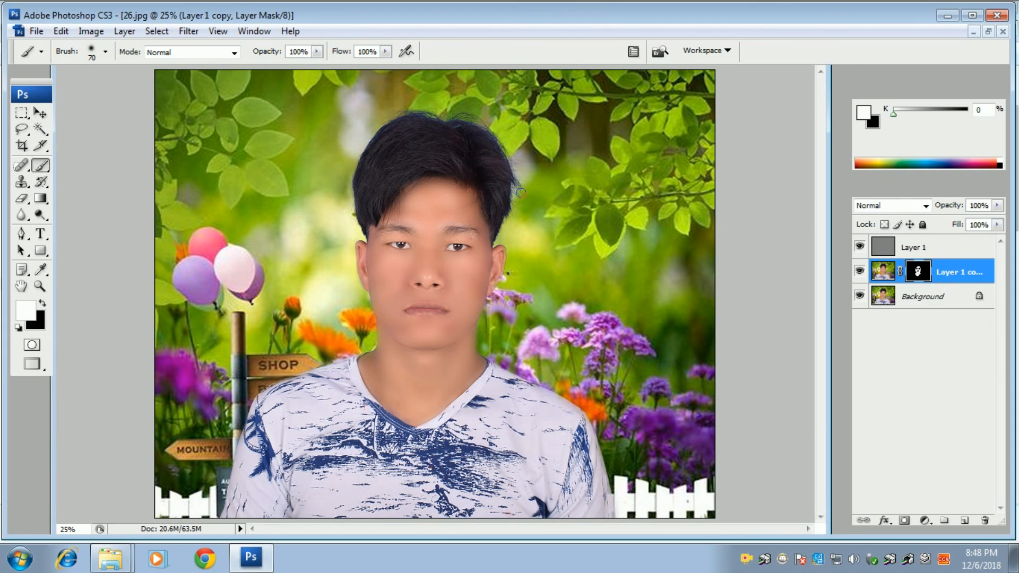
{"action": "key", "text": "ctrl+plus"}
{"action": "key", "text": "ctrl+plus"}
{"action": "key", "text": "ctrl+plus"}
{"action": "key", "text": "ctrl+plus"}
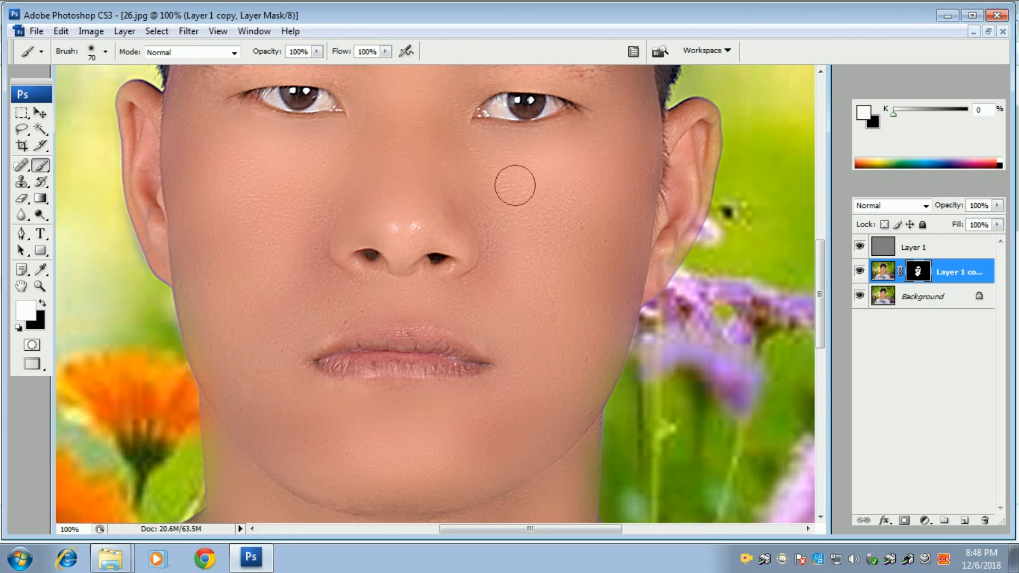
{"action": "left_click_drag", "start_coordinate": [404, 137], "coordinate": [399, 230]}
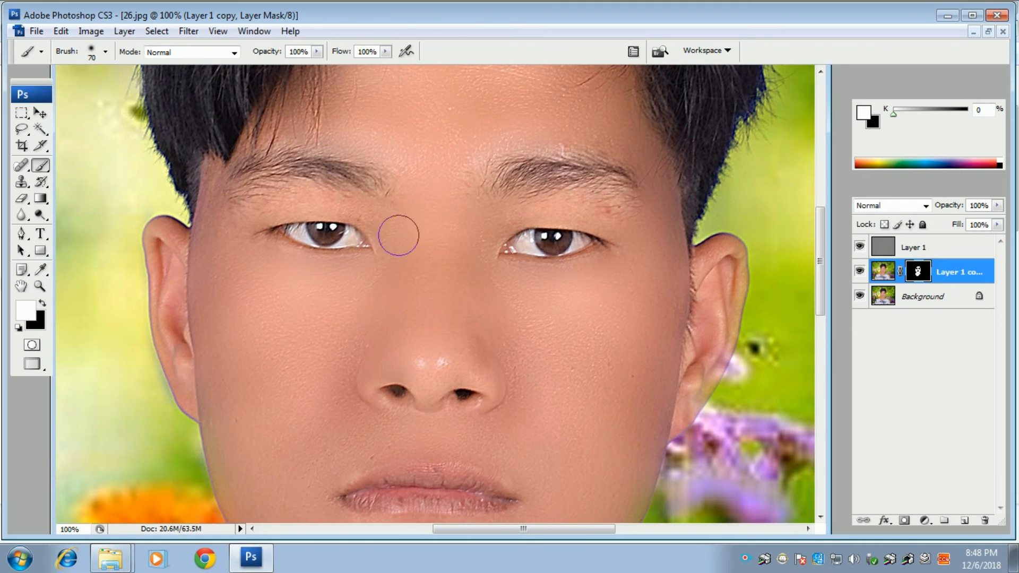
{"action": "key", "text": "bracketleft"}
{"action": "key", "text": "bracketleft"}
{"action": "key", "text": "bracketleft"}
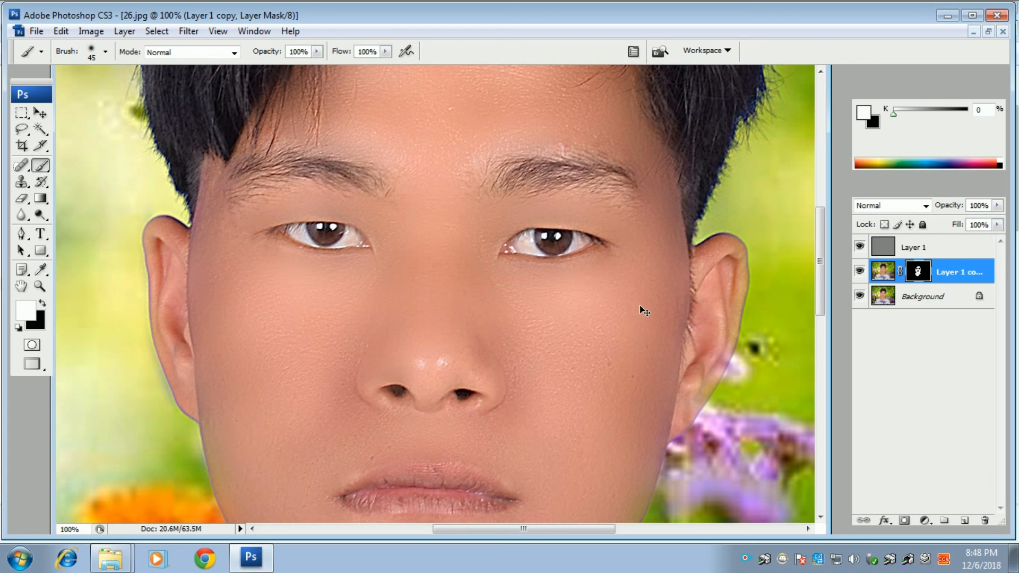
{"action": "key", "text": "ctrl+minus"}
{"action": "key", "text": "ctrl+minus"}
{"action": "key", "text": "ctrl+minus"}
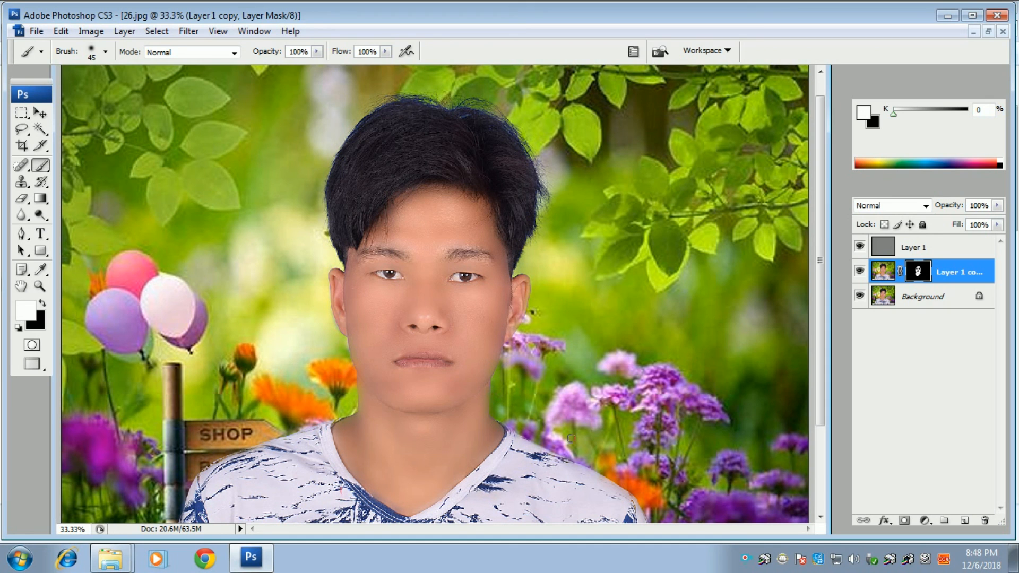
{"action": "key", "text": "ctrl+shift+s"}
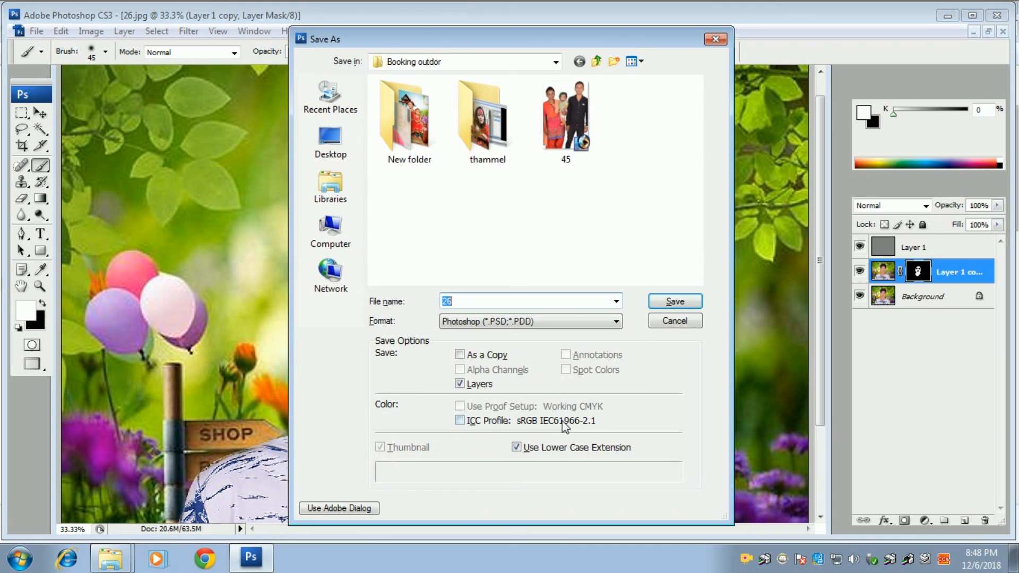
{"action": "left_click", "coordinate": [714, 40]}
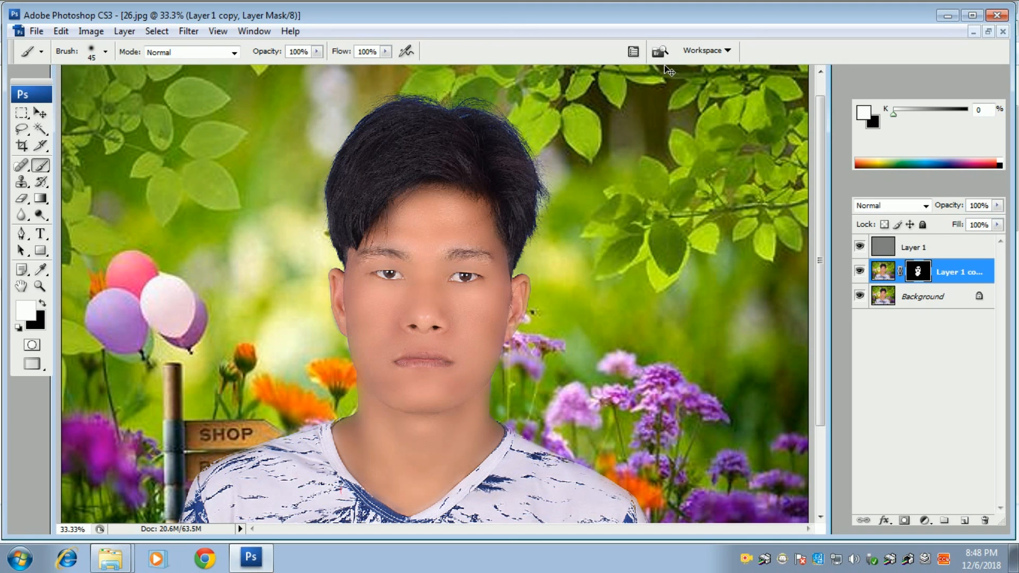
- Merge all layers, then boost contrast by merging in a duplicate of the image set to Soft Light
{"action": "key", "text": "ctrl+shift+e"}
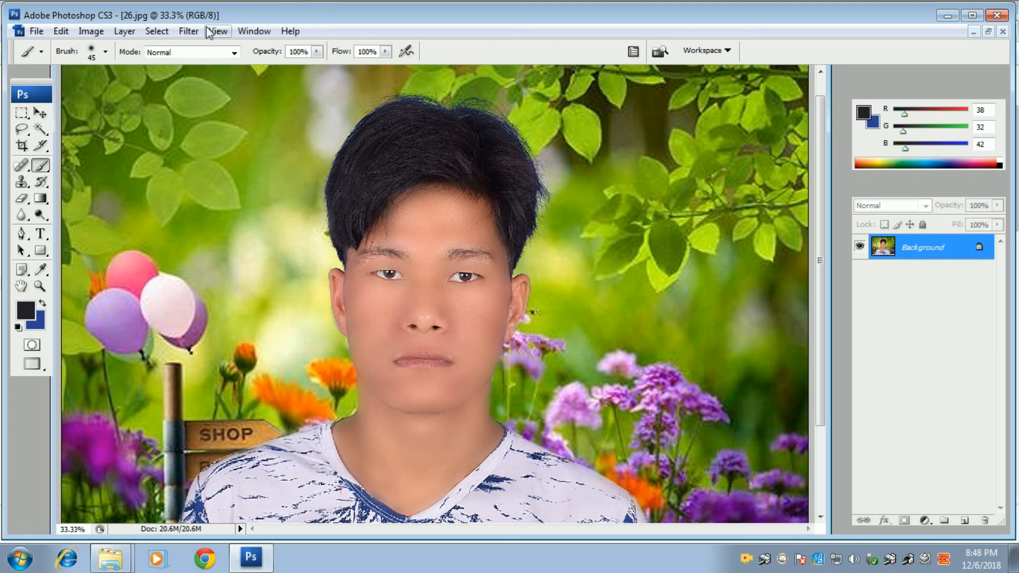
{"action": "key", "text": "ctrl+j"}
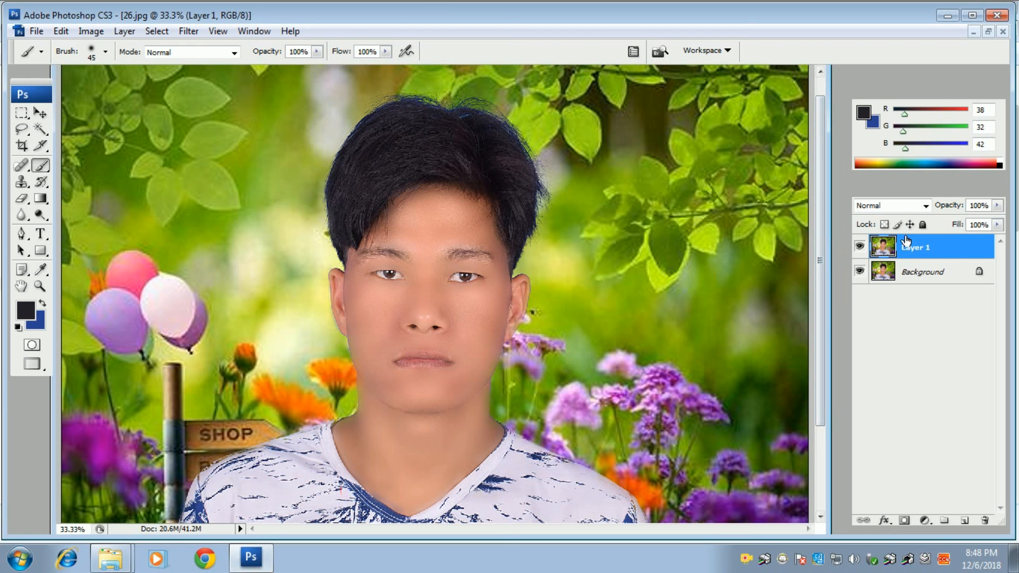
{"action": "left_click", "coordinate": [906, 207]}
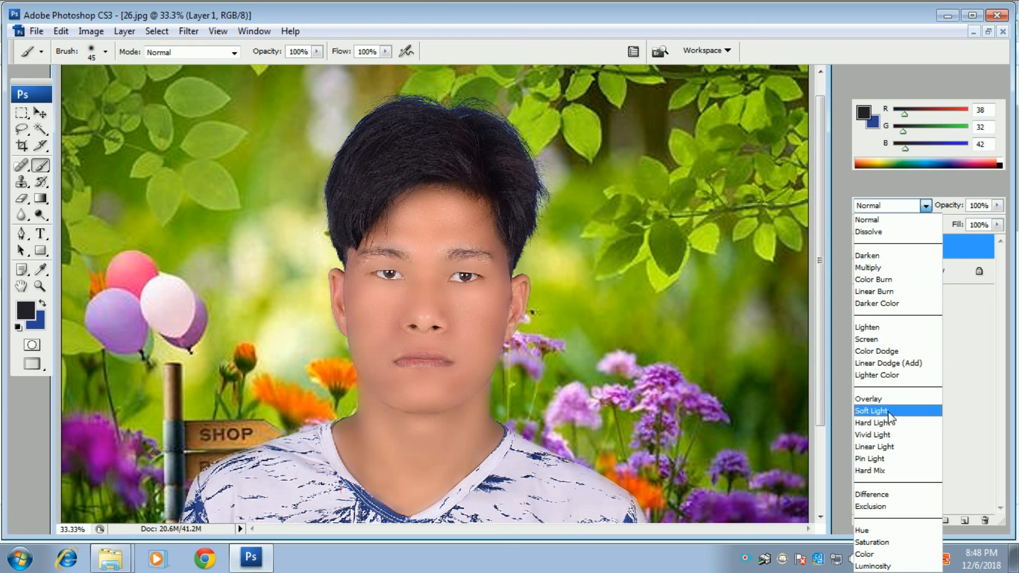
{"action": "left_click", "coordinate": [889, 412]}
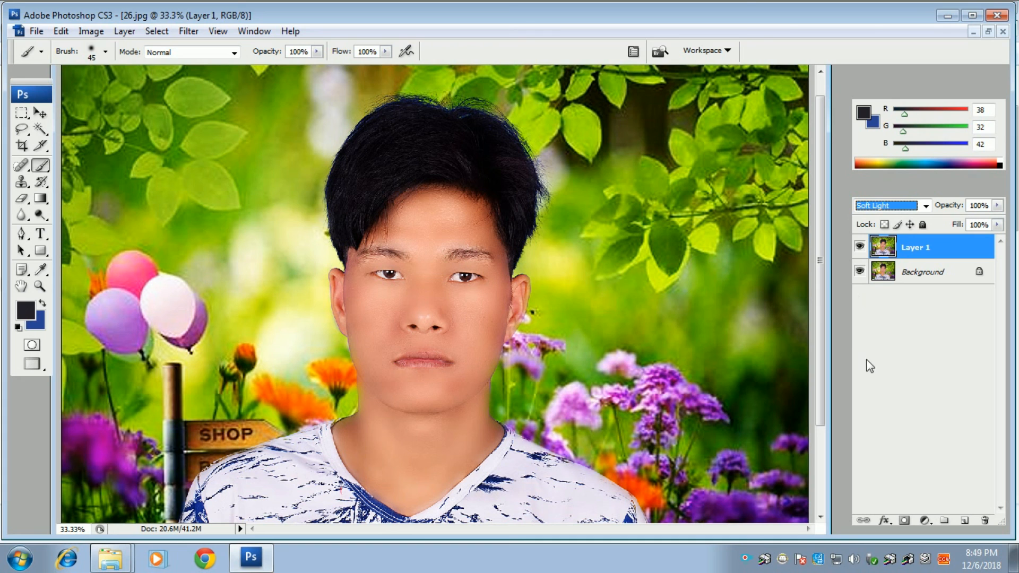
{"action": "key", "text": "ctrl+e"}
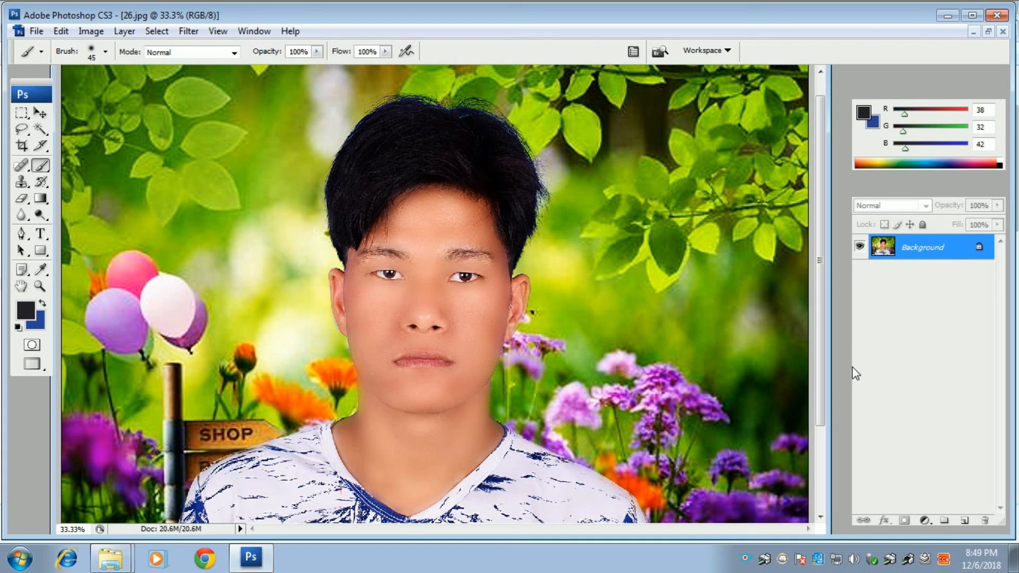
- Brighten the merged image with an RGB Curves adjustment, raising the midtone point at input 110 to output 125
{"action": "key", "text": "ctrl+m"}
{"action": "left_click_drag", "start_coordinate": [434, 78], "coordinate": [708, 172]}
{"action": "left_click_drag", "start_coordinate": [774, 328], "coordinate": [769, 326]}
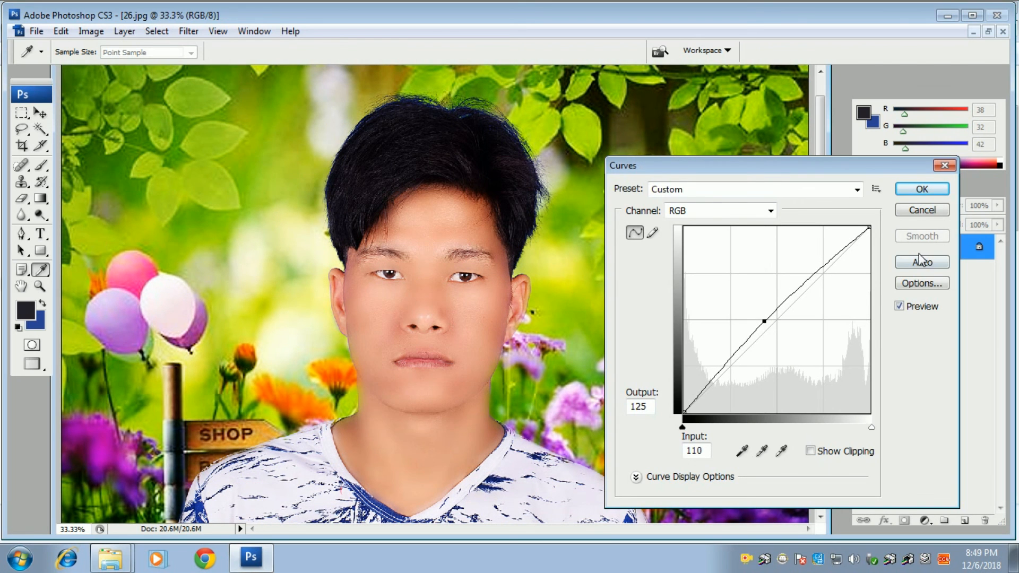
{"action": "left_click", "coordinate": [922, 190]}
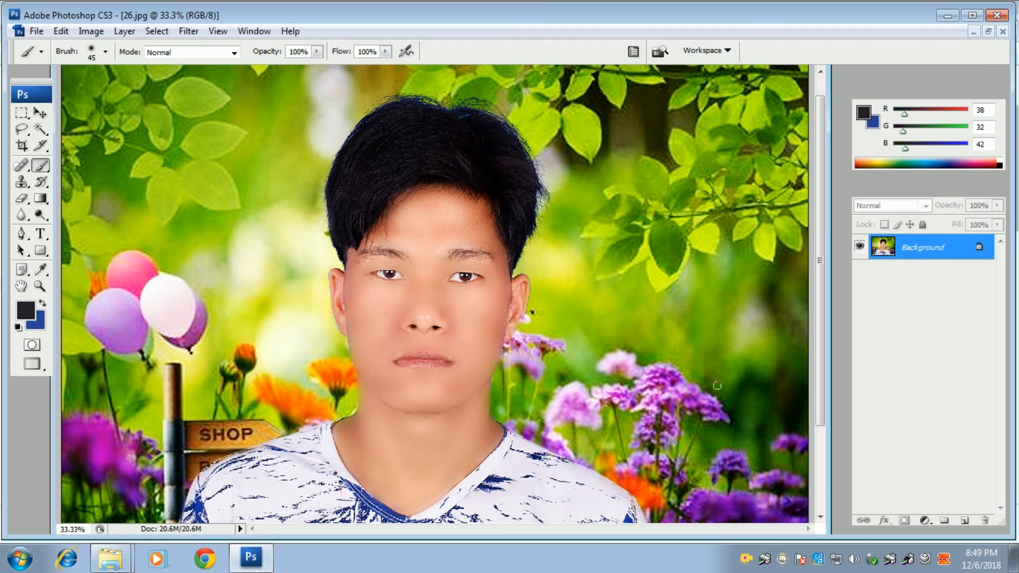
{"action": "key", "text": "ctrl+minus"}
{"action": "key", "text": "ctrl+minus"}
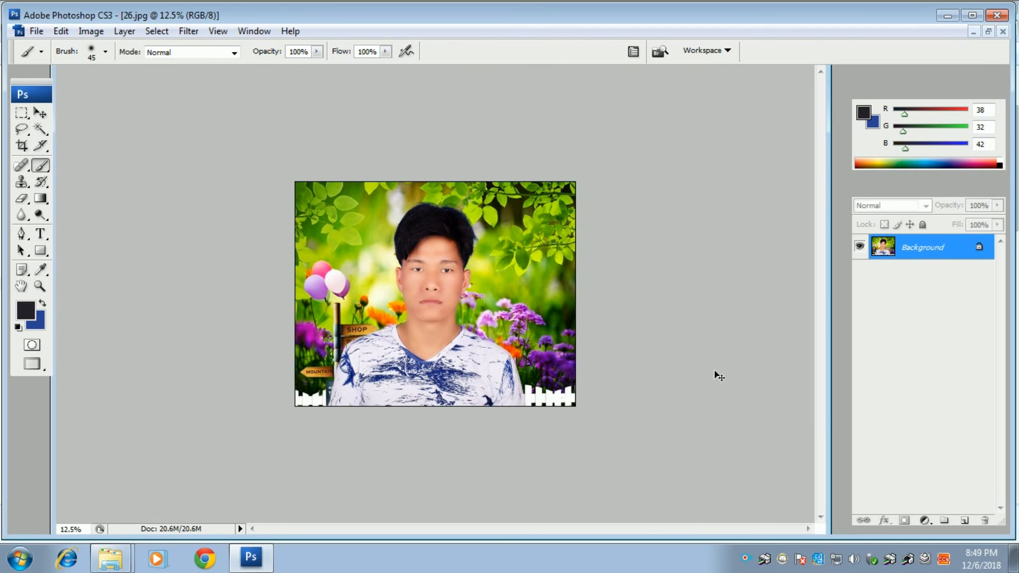